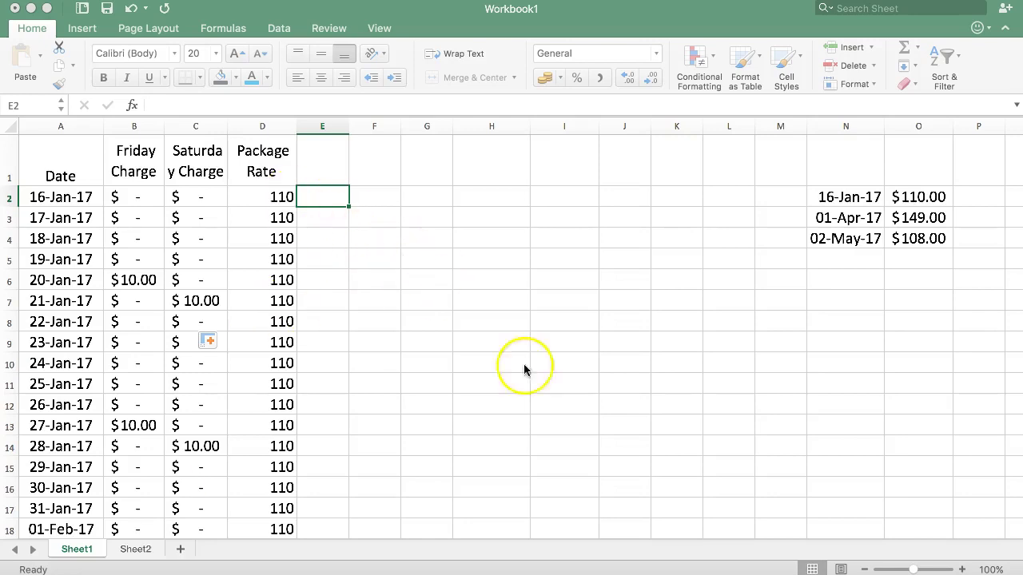
Switch from Excel to the hotel package rate PDF in Preview with Cmd+Tab.
key(super+Tab)
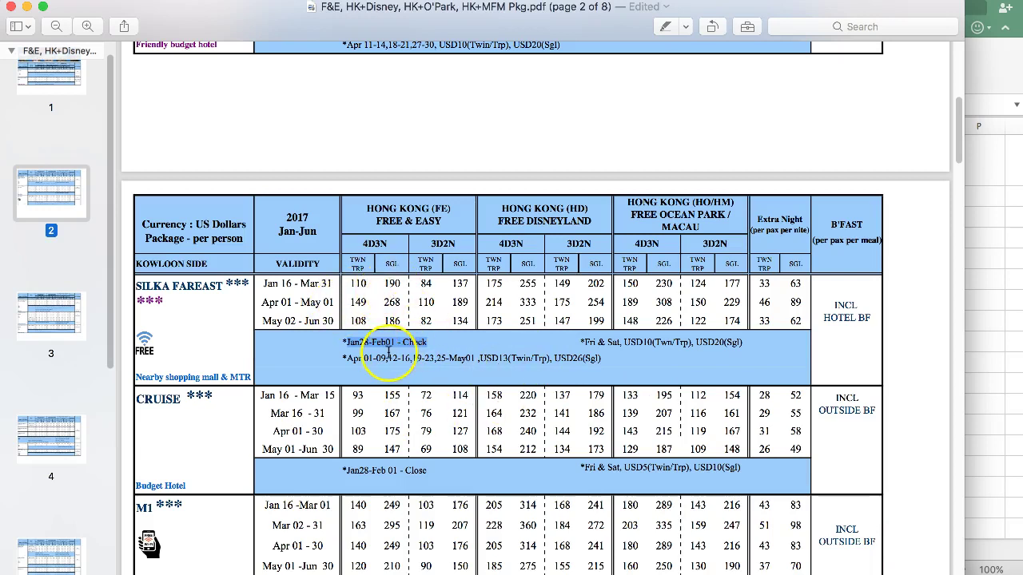
Highlight the Silka Fareast dates Apr 01-09,12-16,19-23,25-May01 and the USD13 twin surcharge in the notes.
drag(347, 361, 641, 362)
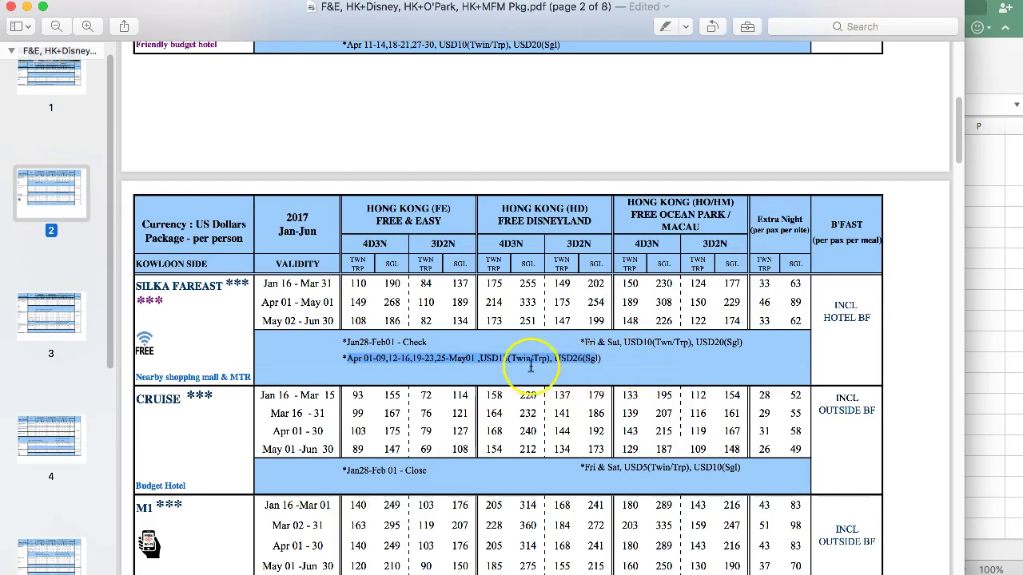
click(399, 343)
drag(346, 359, 660, 355)
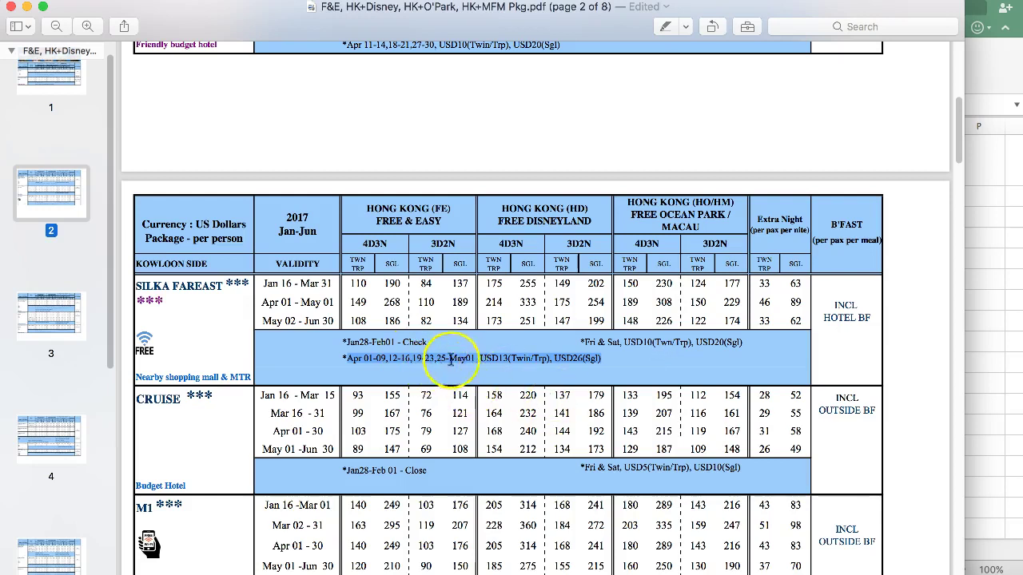
click(360, 364)
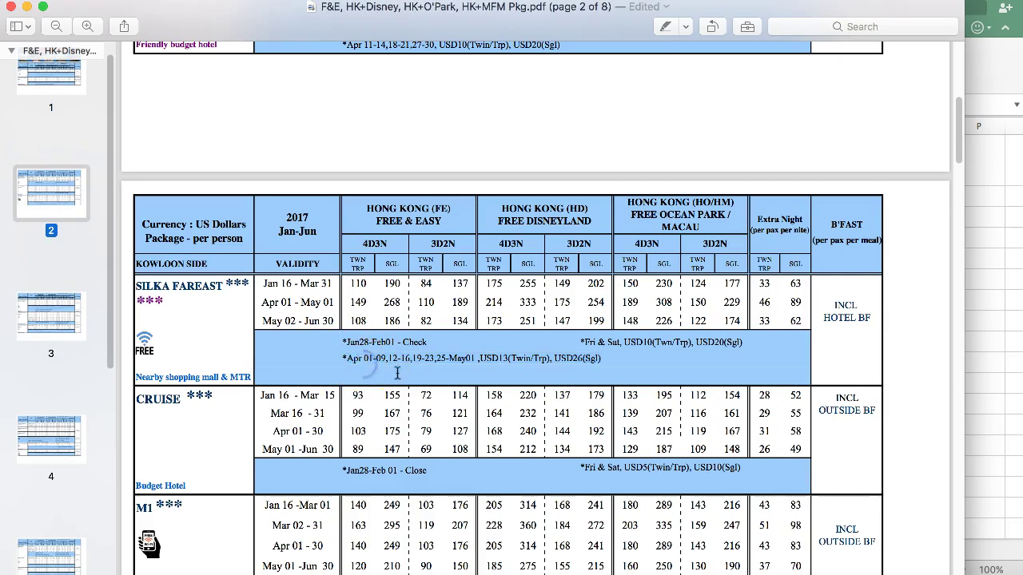
click(364, 359)
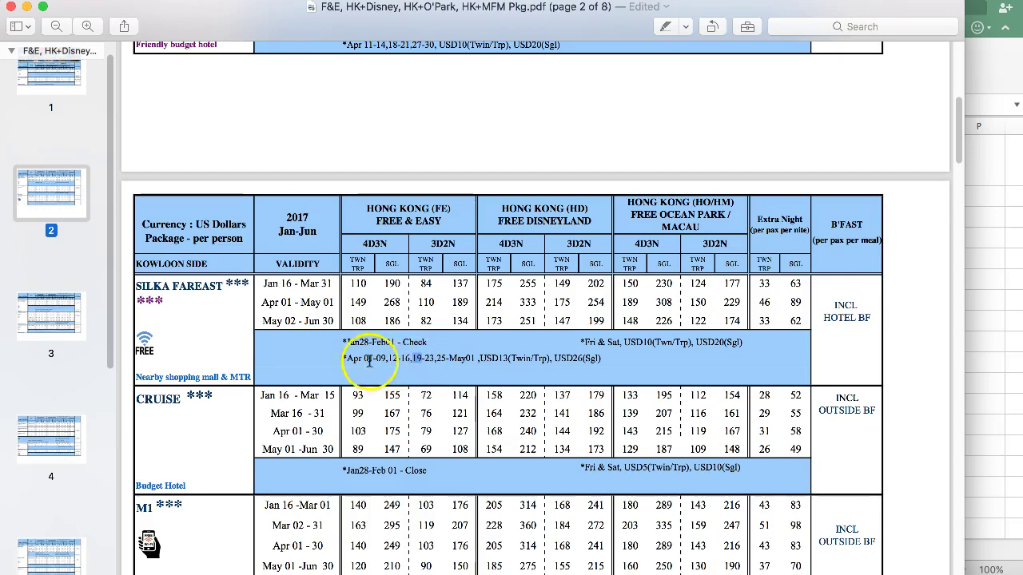
drag(347, 357, 415, 361)
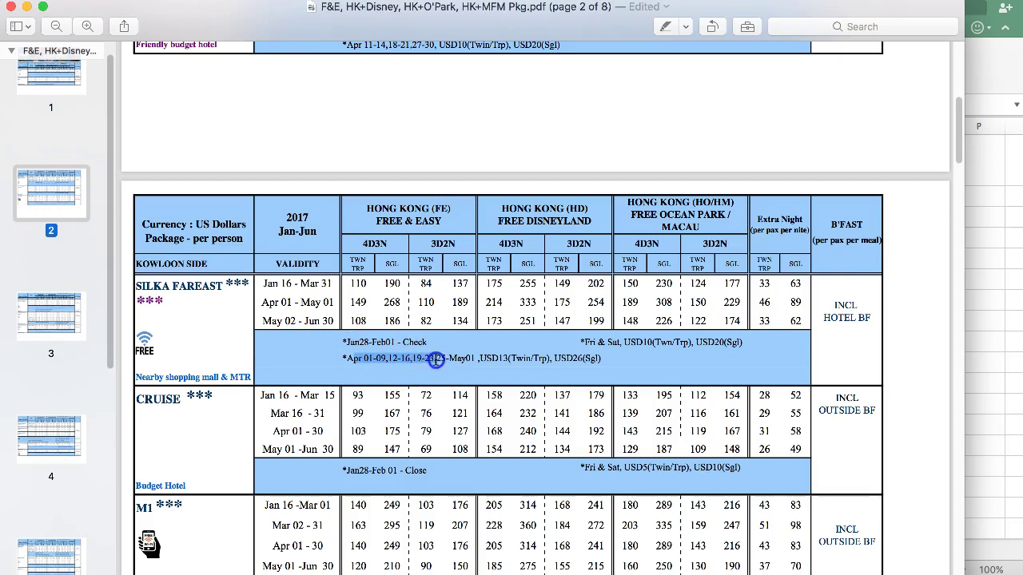
click(424, 366)
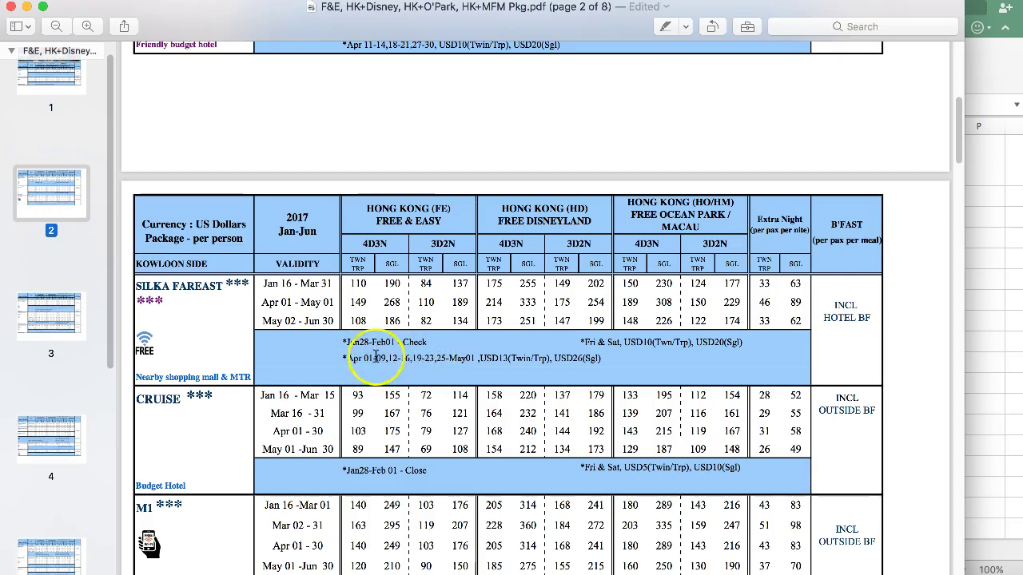
drag(347, 357, 429, 364)
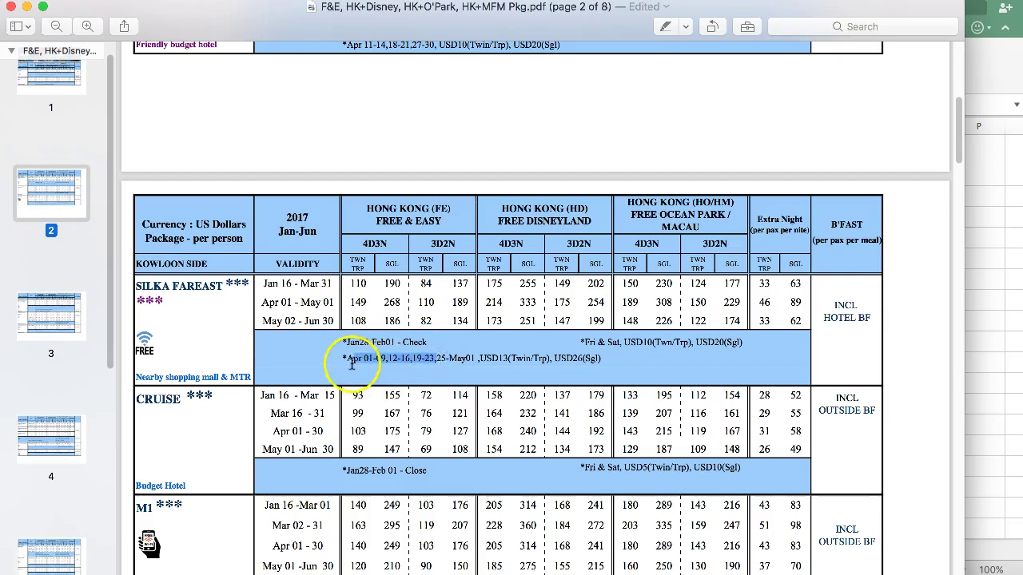
click(440, 359)
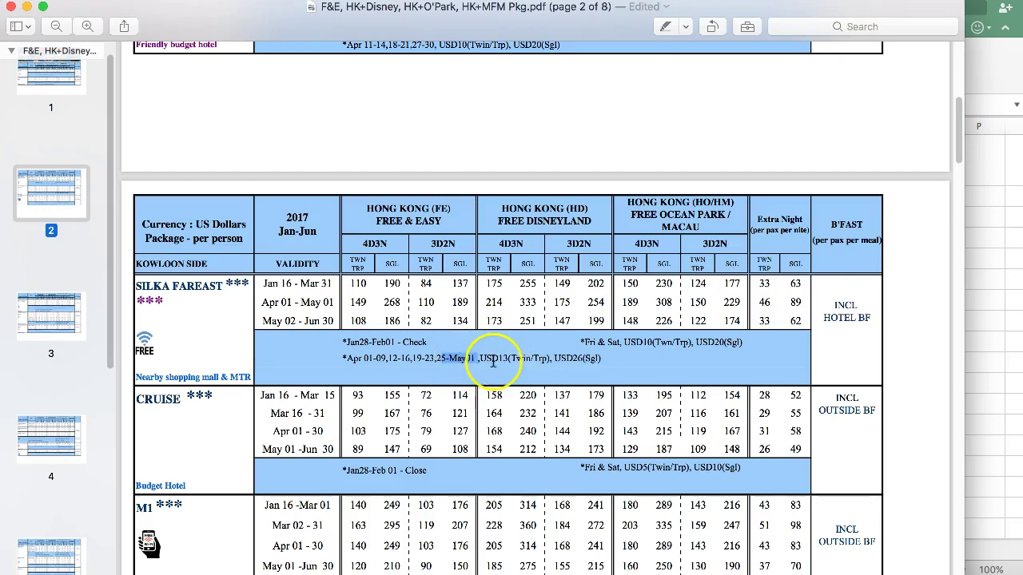
drag(480, 359, 520, 361)
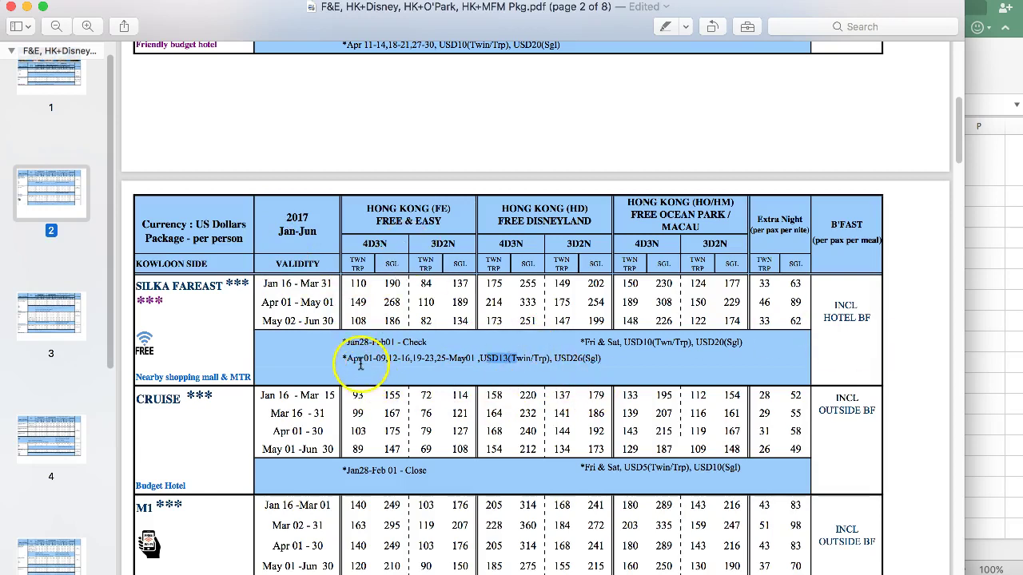
drag(344, 358, 487, 360)
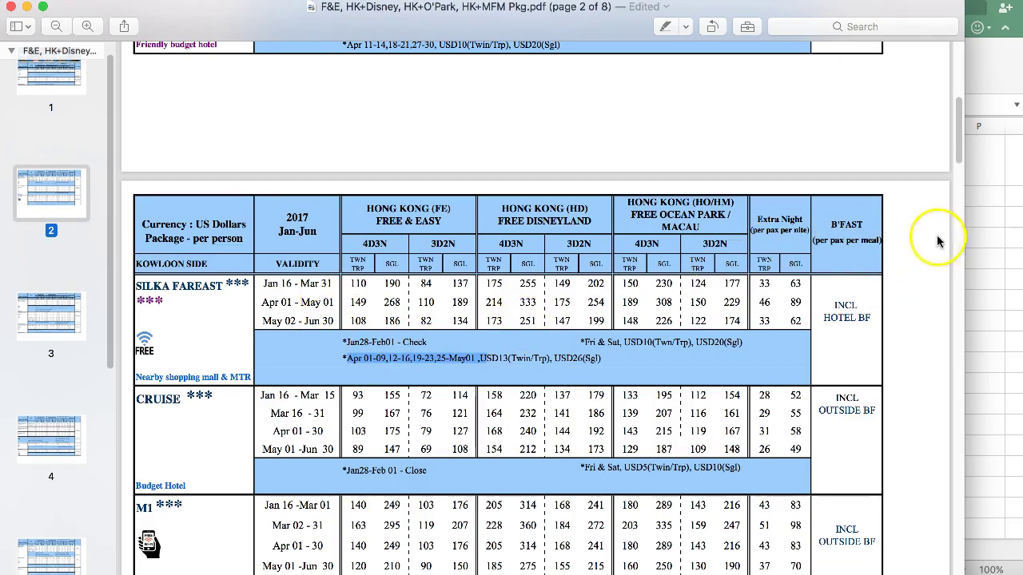
click(976, 235)
Enter the heading 'Special Days' in cell E1.
click(291, 153)
click(310, 160)
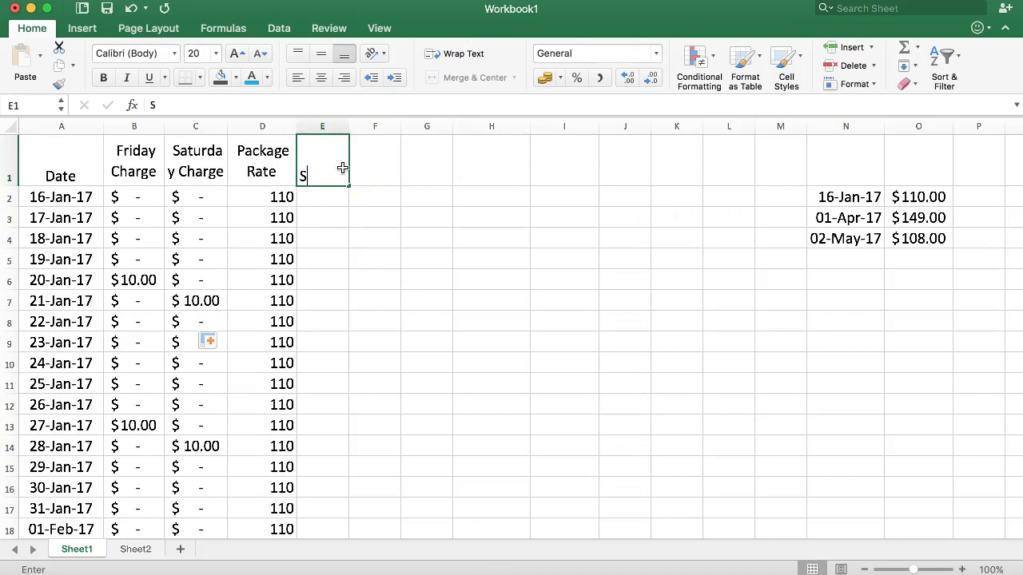
text(Special Days)
key(Return)
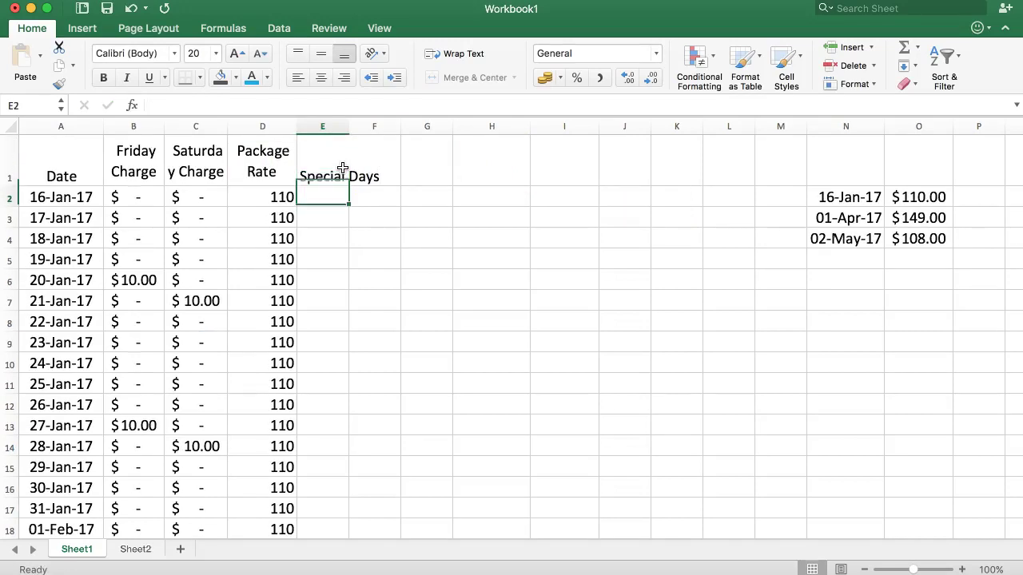
Copy D1's wrapped heading format to E1 and widen columns E and C to fit the headings.
key(Up)
key(Left)
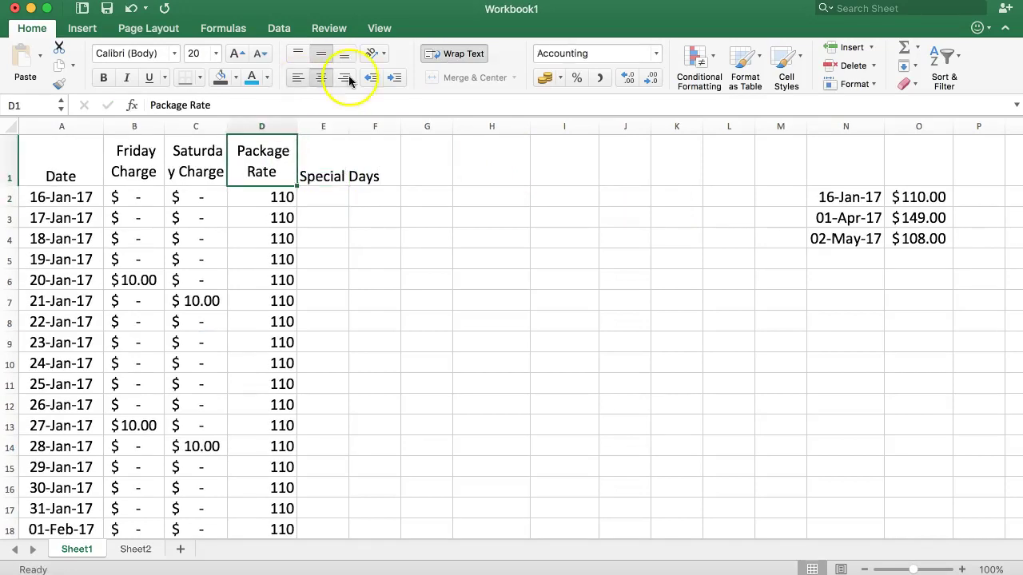
click(59, 83)
click(332, 164)
click(325, 200)
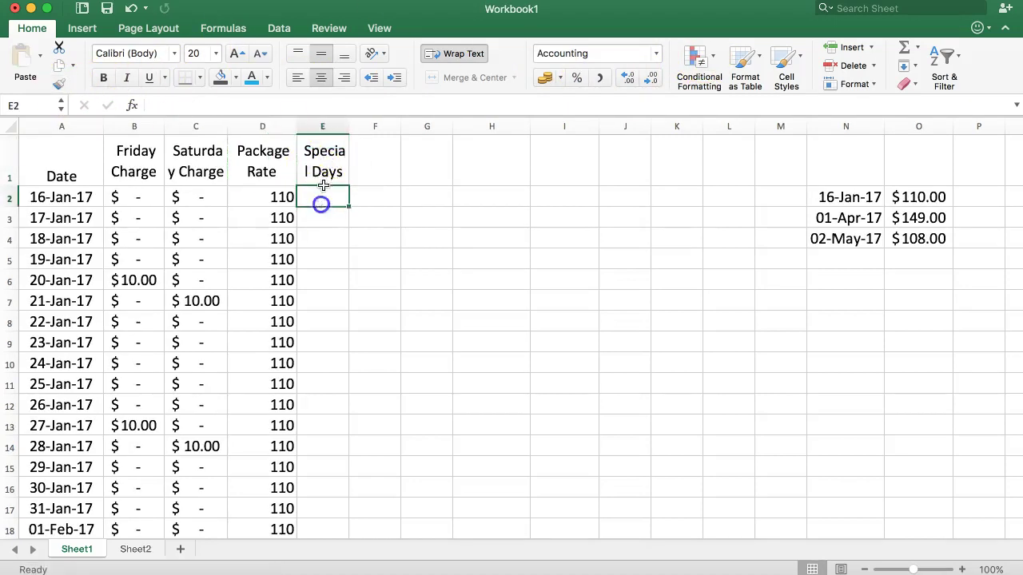
drag(348, 126, 359, 123)
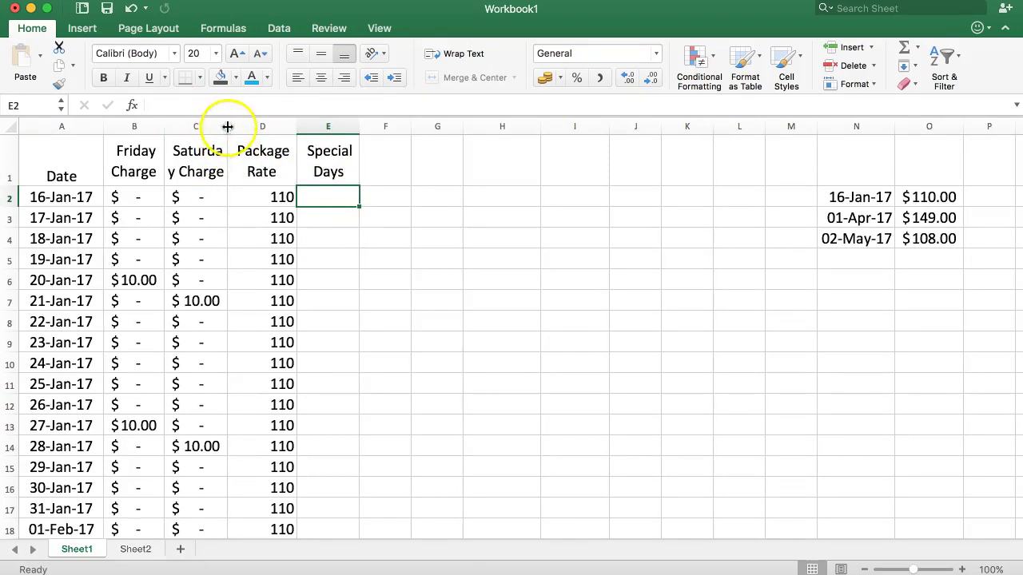
drag(228, 126, 238, 127)
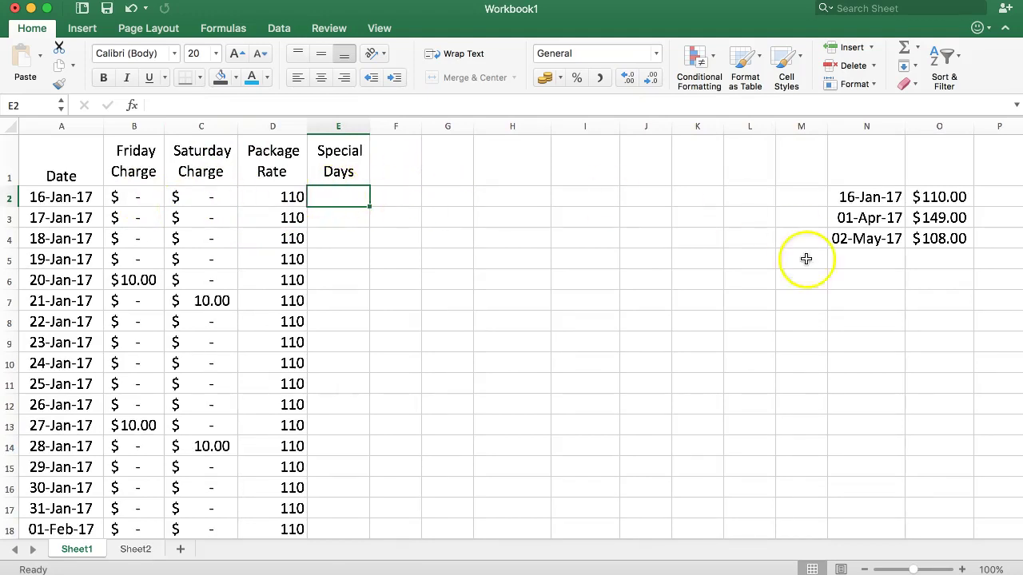
Select the rate table N2:O4 and highlight the April–May surcharge dates in the PDF.
drag(863, 195, 914, 236)
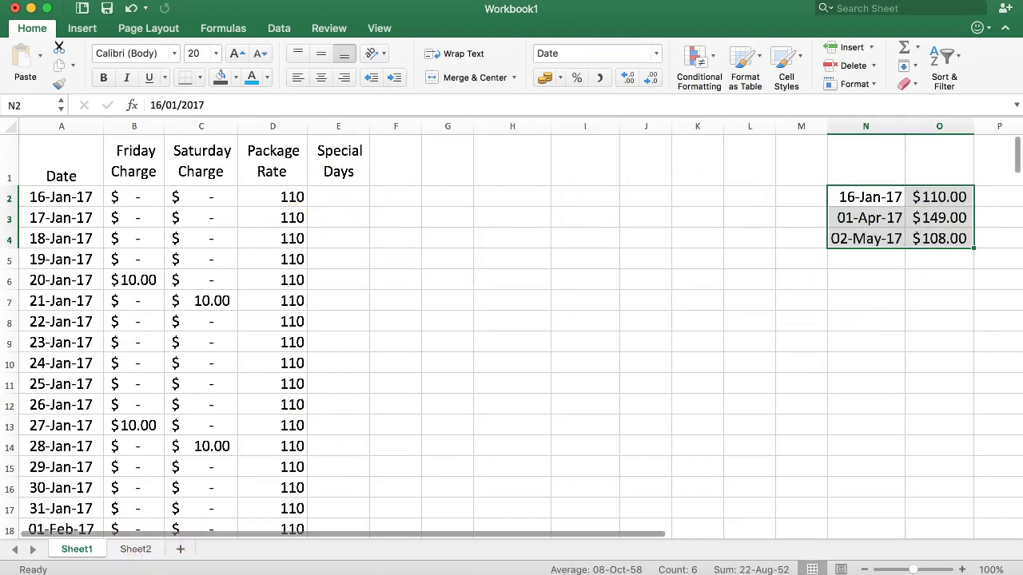
key(super+Tab)
drag(478, 358, 405, 358)
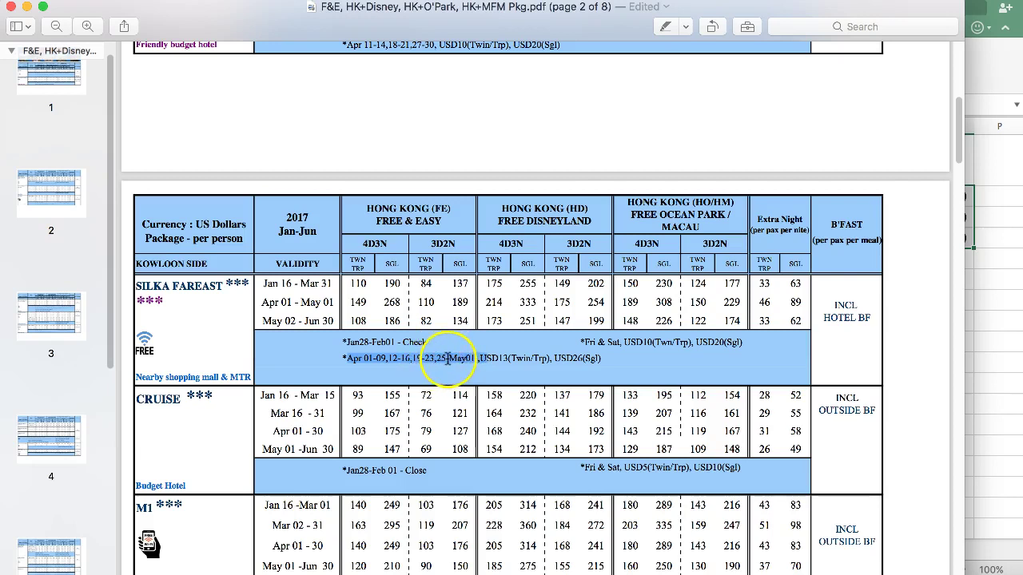
Clear the date highlight in the PDF and bring the Excel workbook back to the front.
click(437, 361)
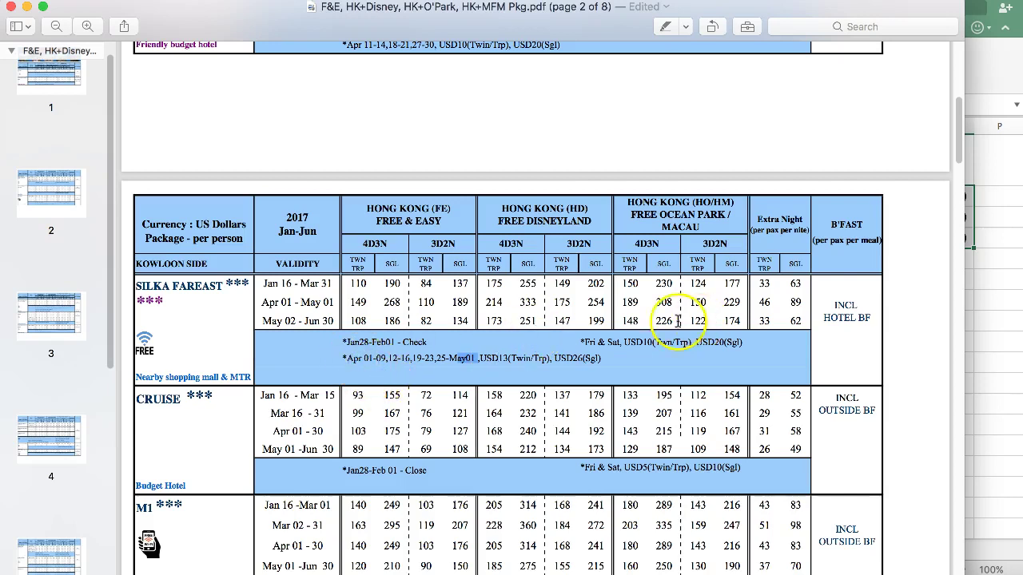
click(991, 286)
Copy the 16-Jan-17 date from N2 into N6 as the first blockout date.
click(792, 258)
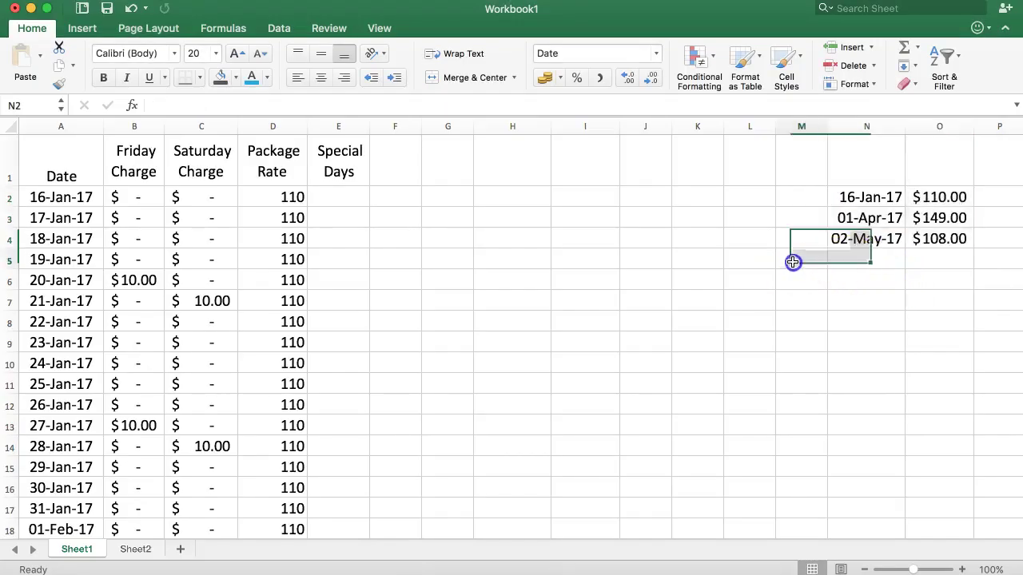
click(850, 276)
click(849, 197)
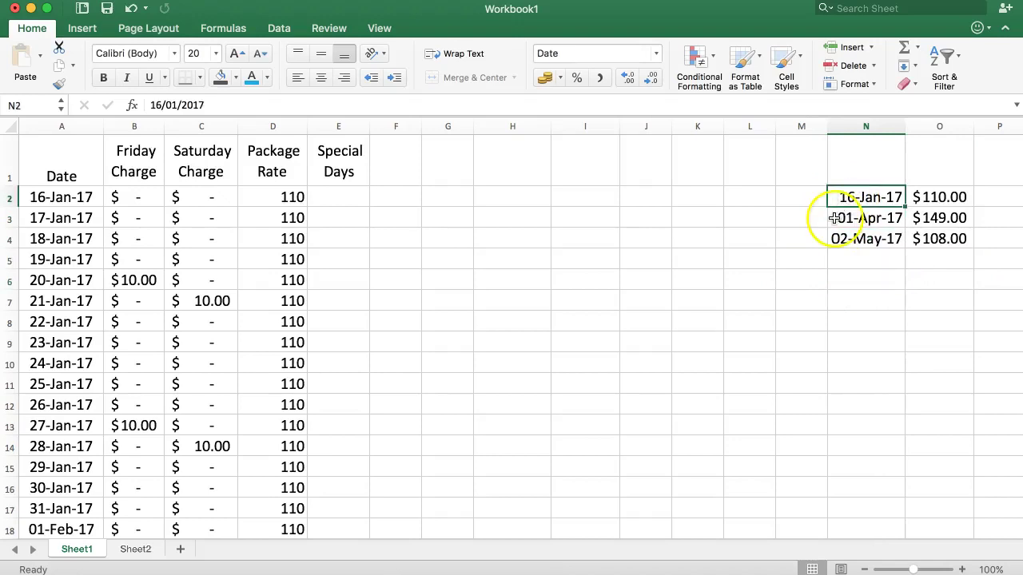
key(super+c)
click(838, 277)
key(super+v)
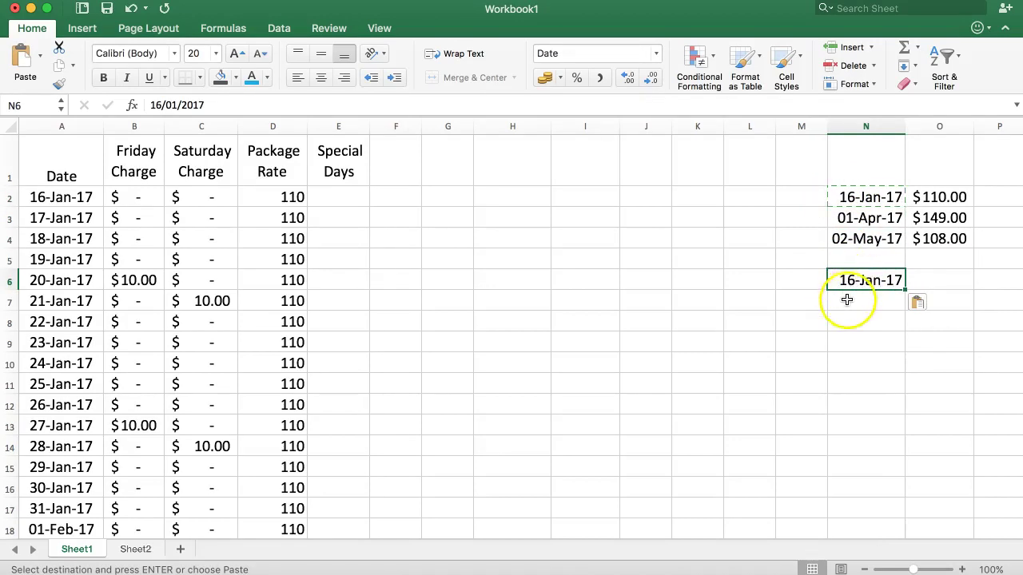
Select N7 and compare the PDF's April dates before entering the next date.
click(856, 298)
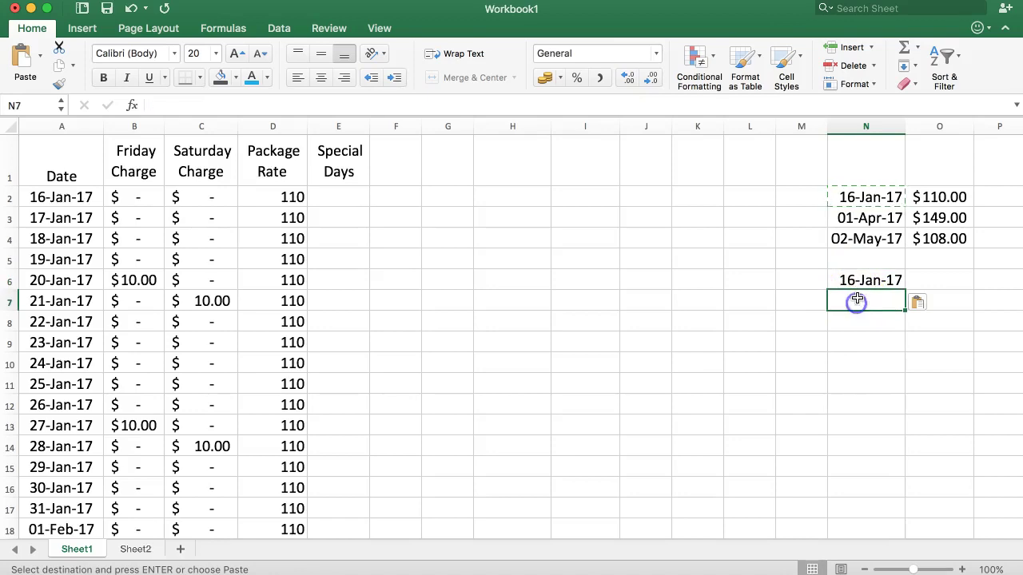
drag(51, 198, 345, 196)
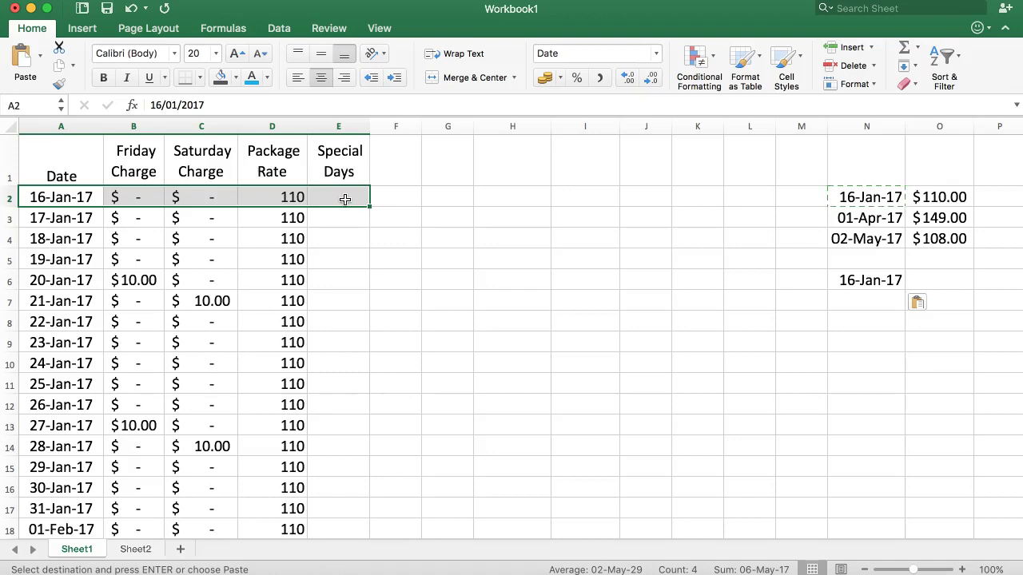
click(857, 297)
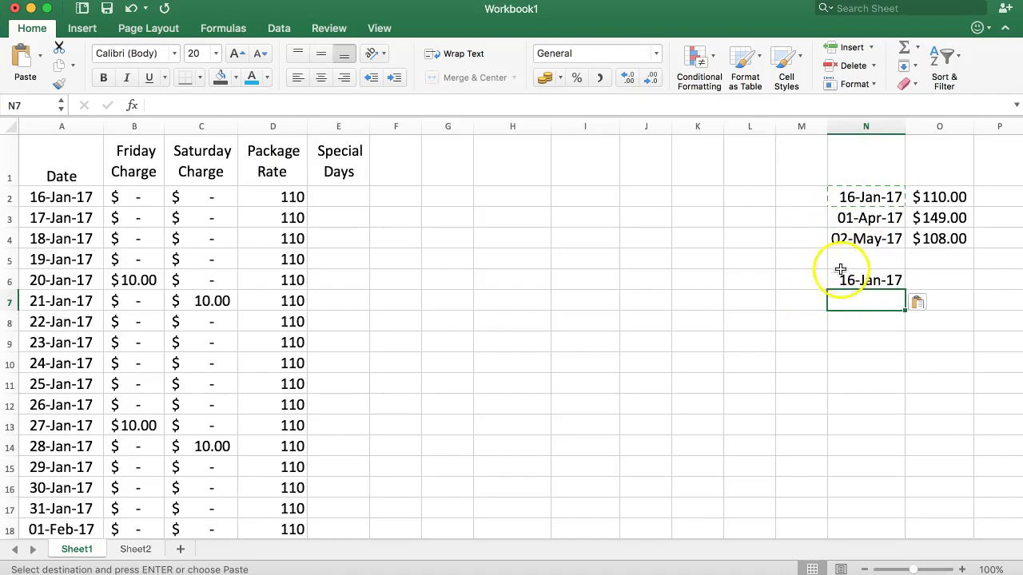
key(super+Tab)
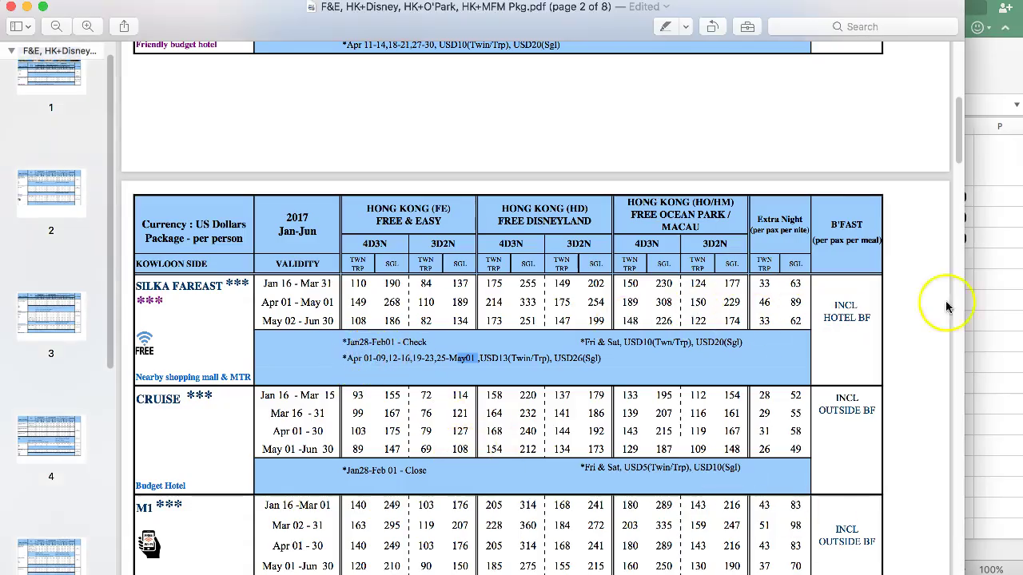
click(976, 300)
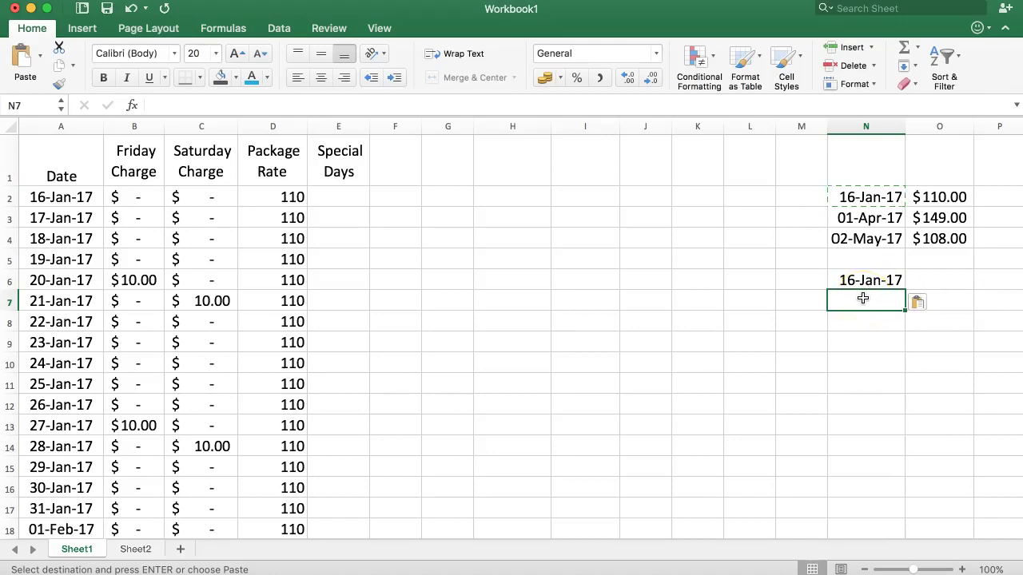
Enter 1 April (1-4) in N7, adjust the entry, and check the stored date.
text(1-4)
key(Return)
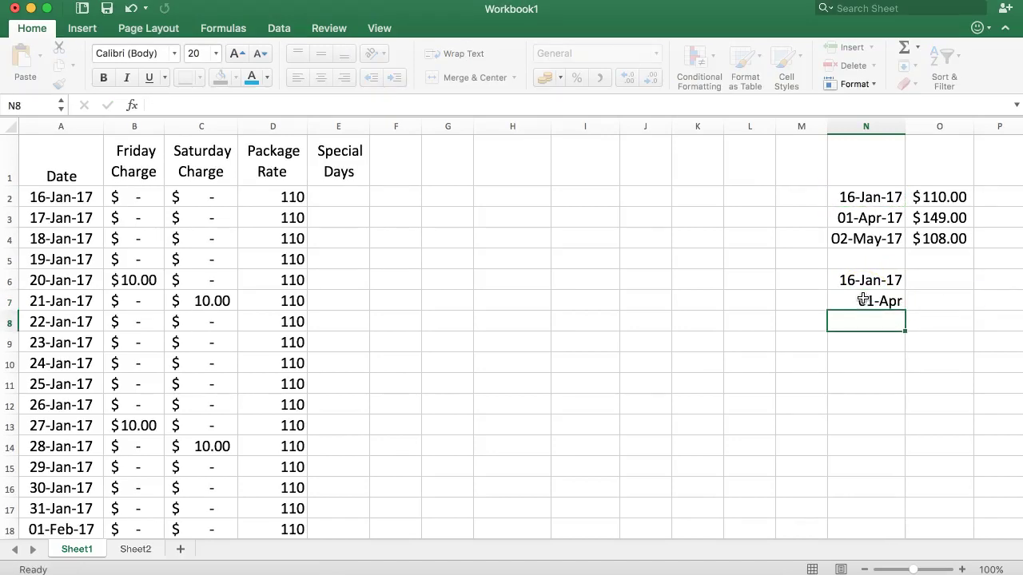
click(863, 300)
text(8)
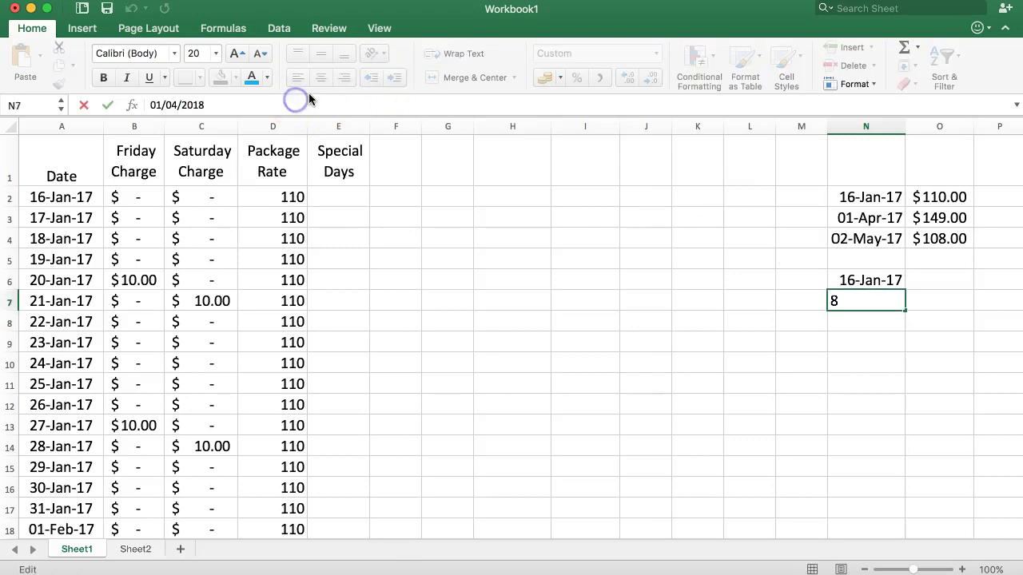
key(Return)
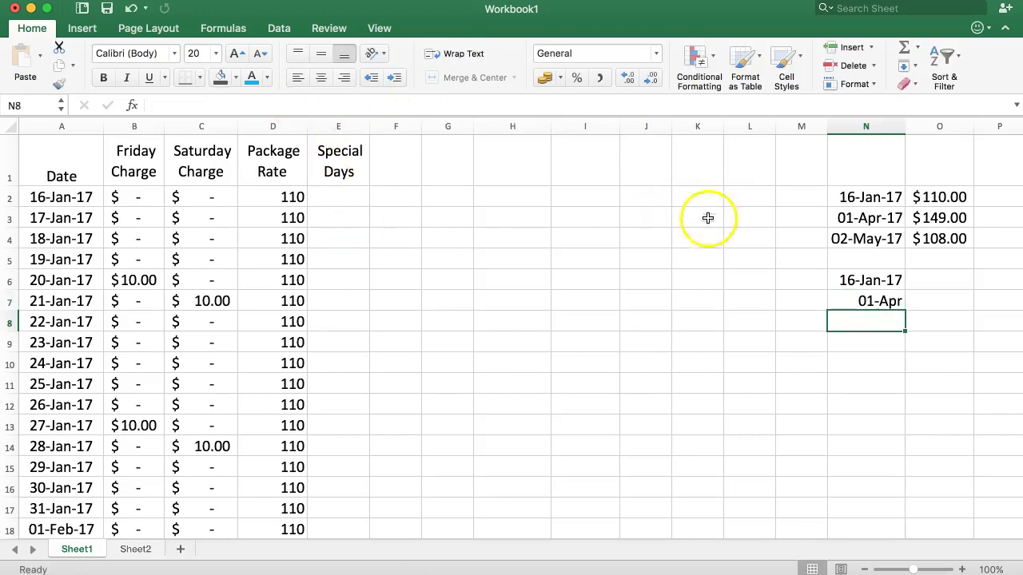
click(886, 301)
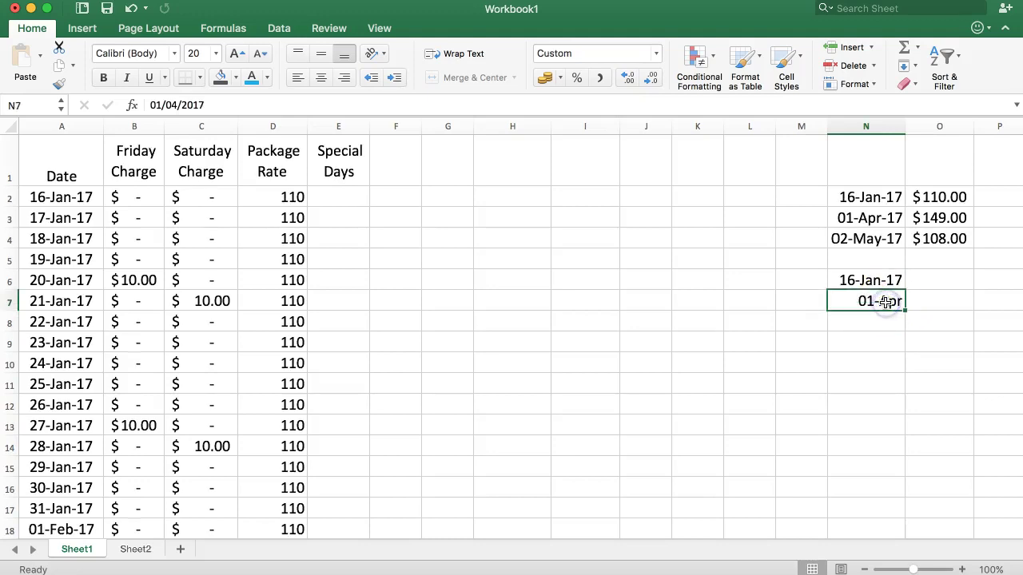
click(879, 321)
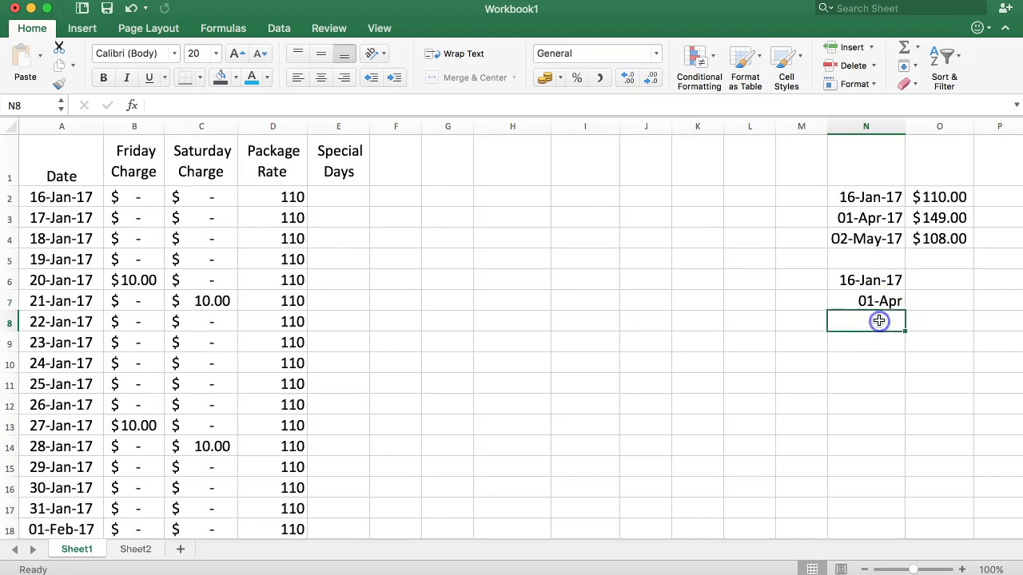
key(super+Tab)
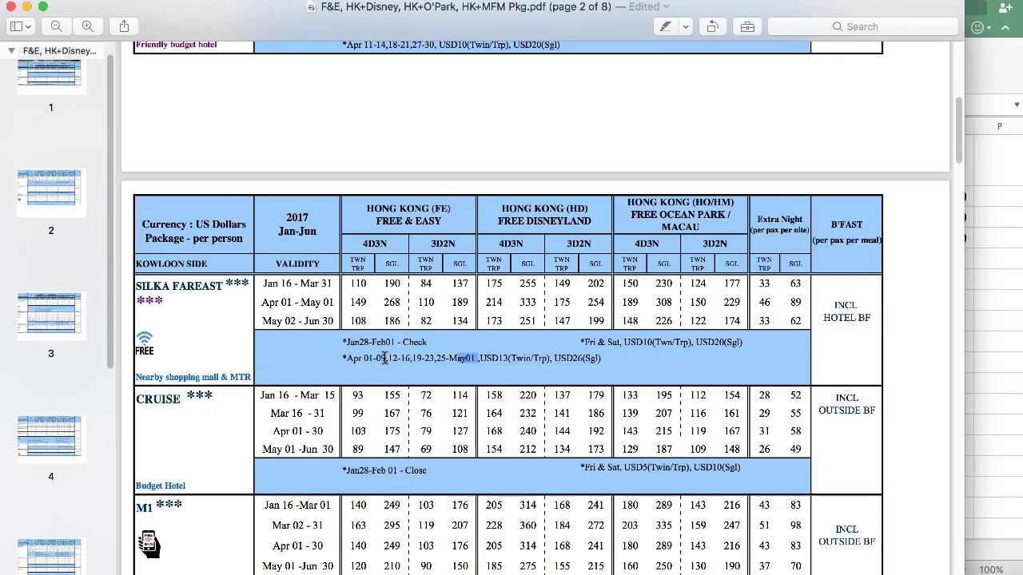
Enter 10-Apr-17 as the third blockout date in N8.
click(986, 313)
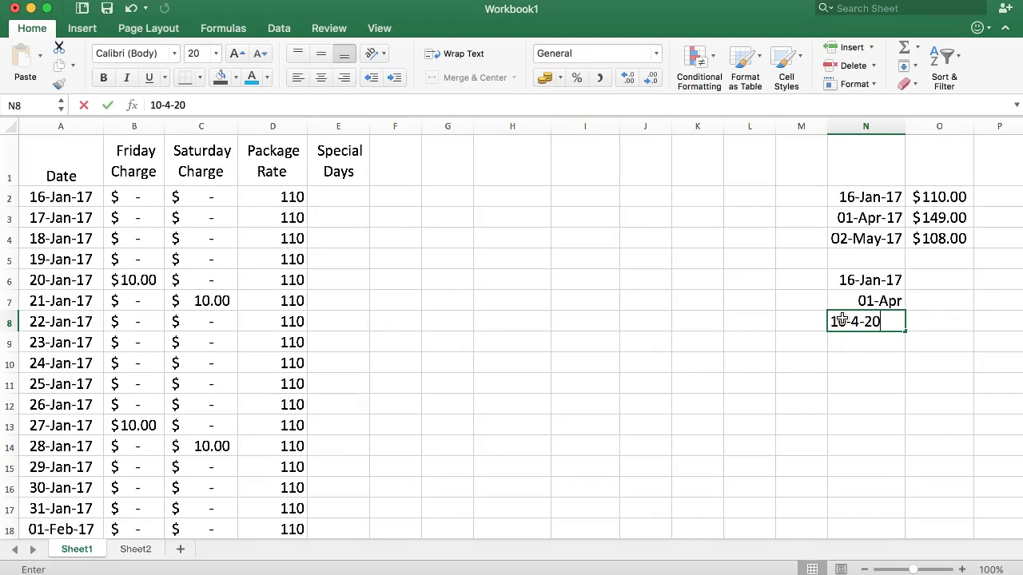
text(17)
key(Return)
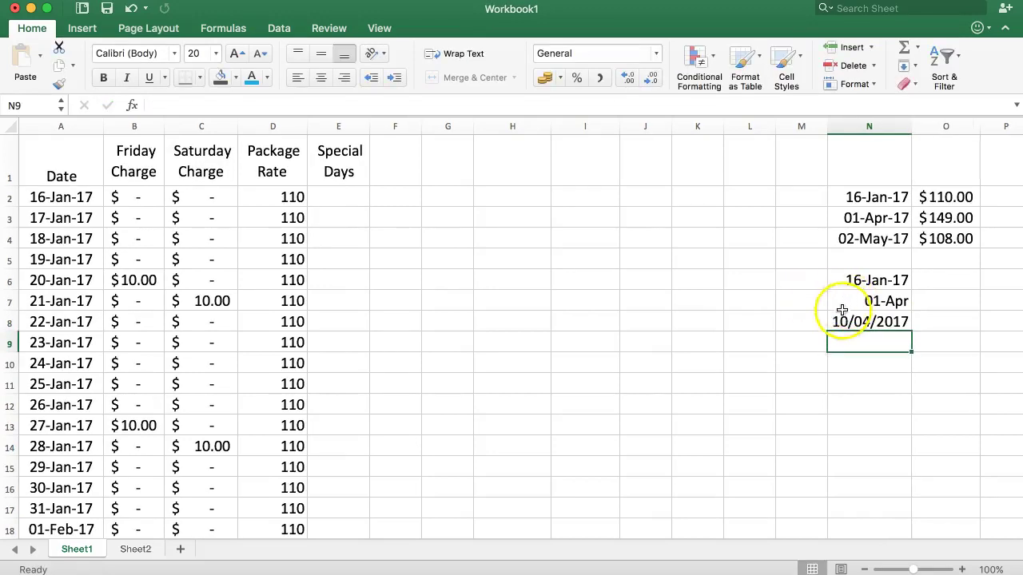
Brush N6's date format over N6:N11 so N7 shows 01-Apr-17.
click(874, 299)
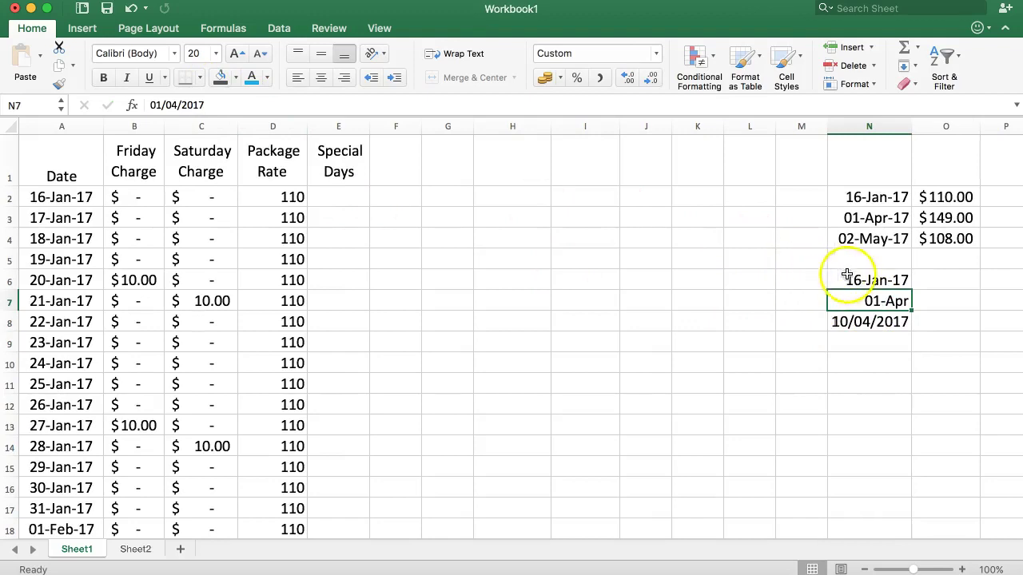
mouse_move(847, 276)
mouse_down()
mouse_move(855, 326)
mouse_move(855, 289)
mouse_up()
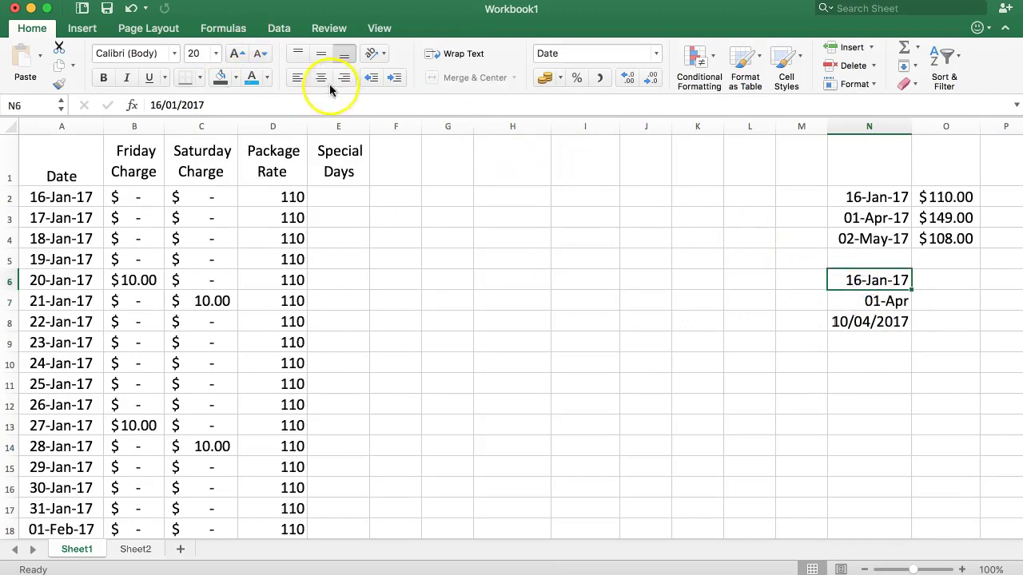
click(59, 83)
drag(869, 281, 887, 399)
click(853, 321)
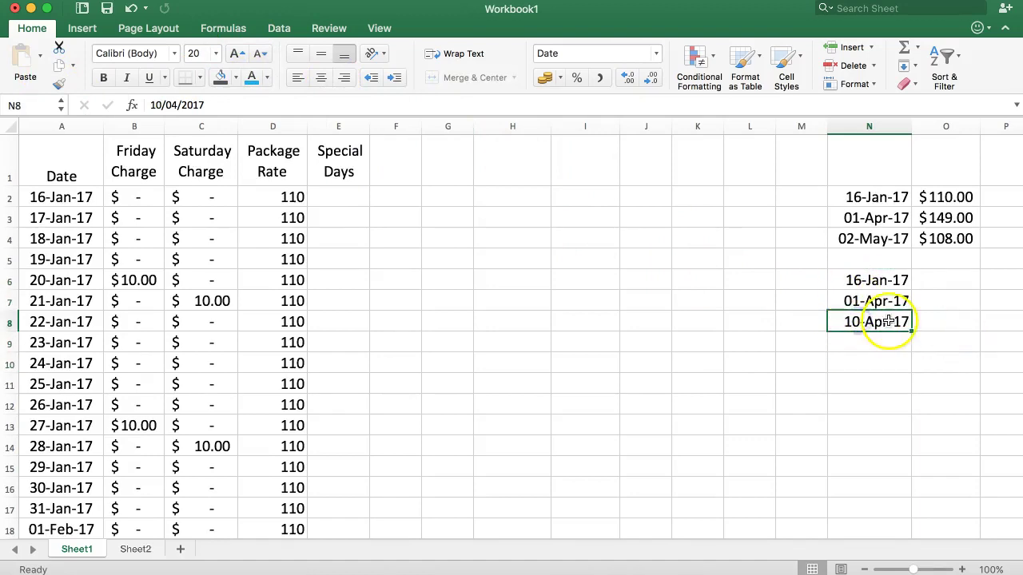
click(877, 301)
click(865, 326)
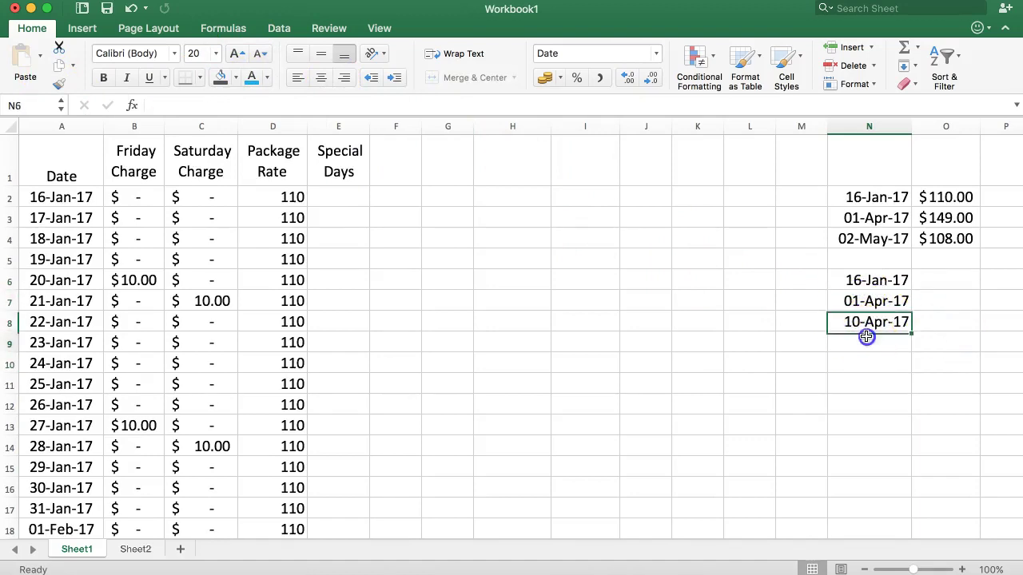
click(867, 336)
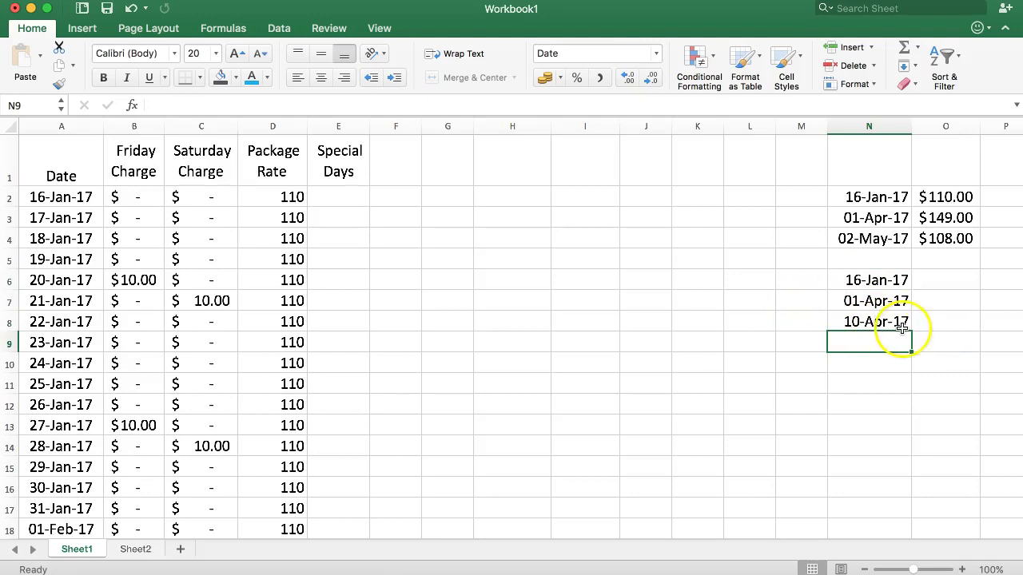
Enter charges 0 for 16-Jan-17 in O6 and 13 for 01-Apr-17 in O7.
click(942, 279)
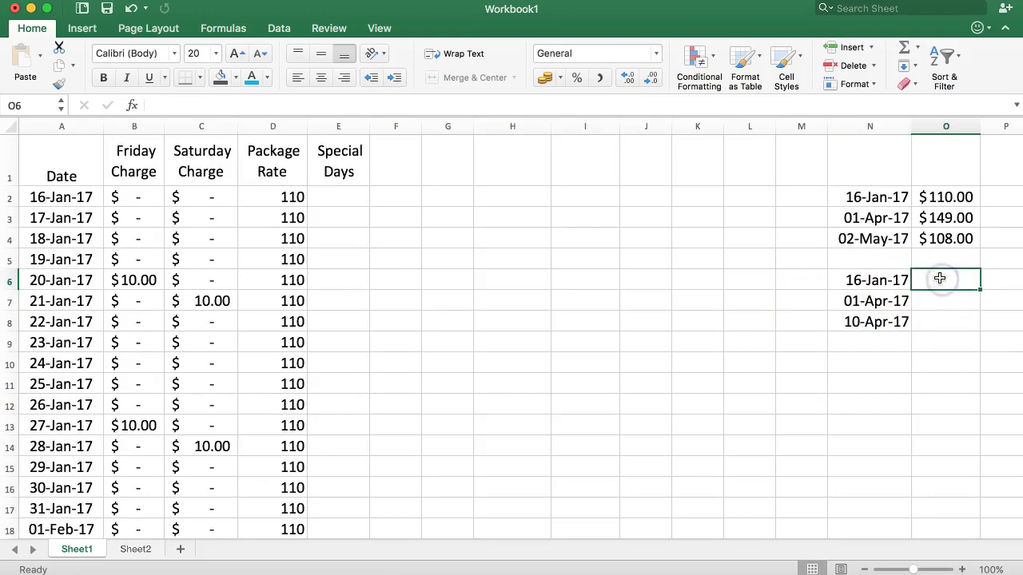
text(0)
click(875, 305)
click(937, 304)
text(13)
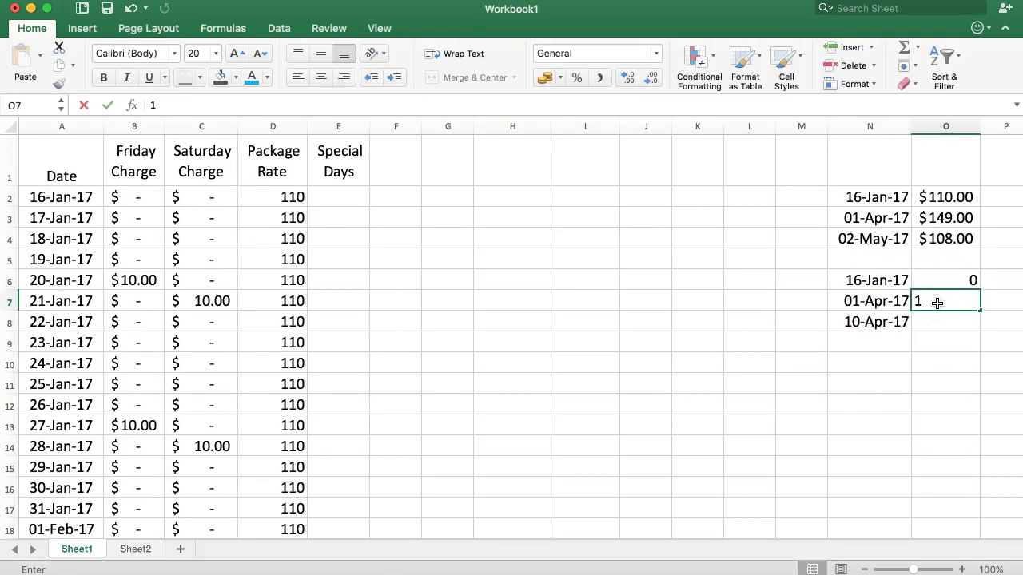
key(Return)
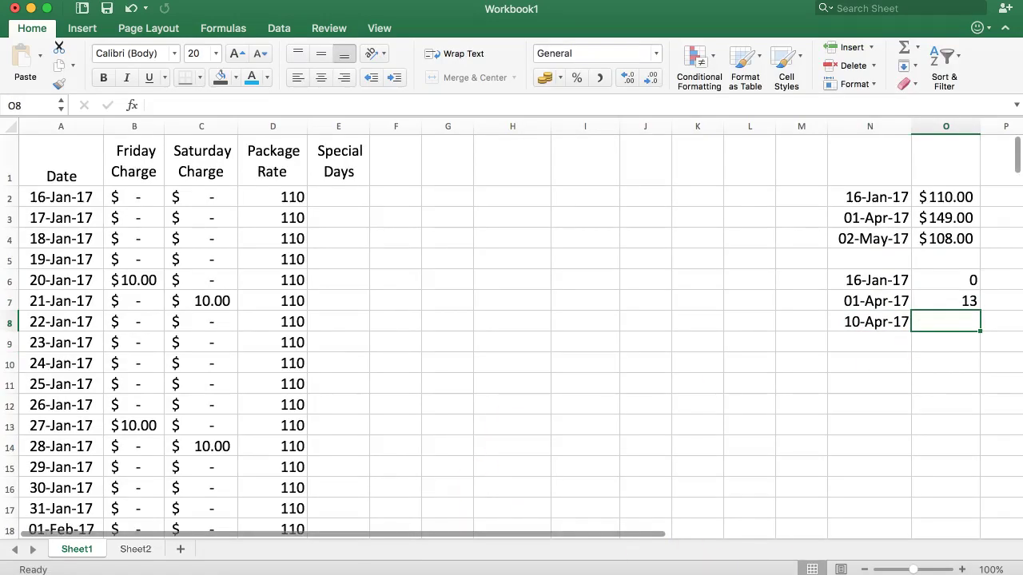
key(super+Tab)
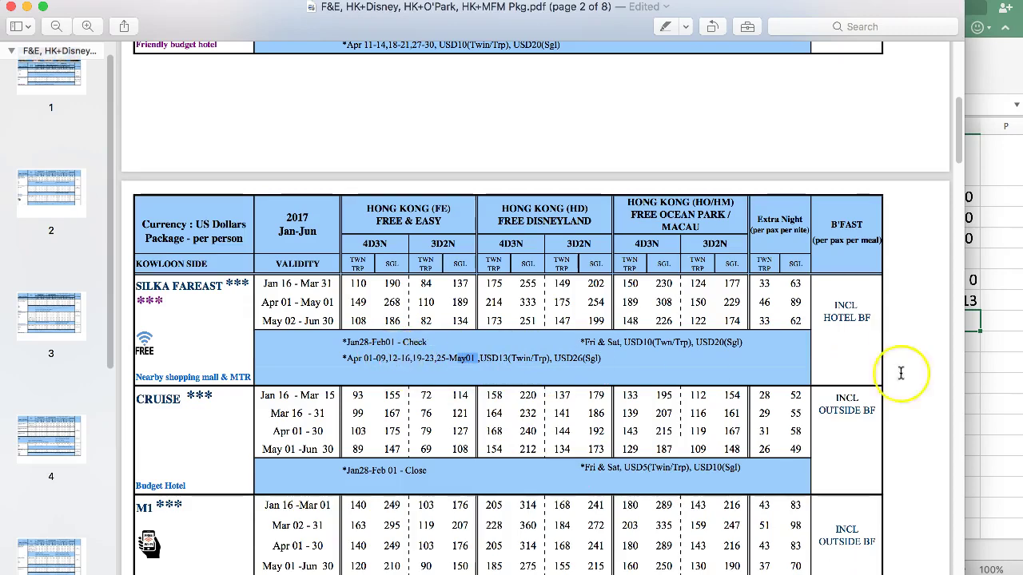
Enter 12 April (12-4) in N9 and start fixing its year.
click(975, 365)
click(861, 339)
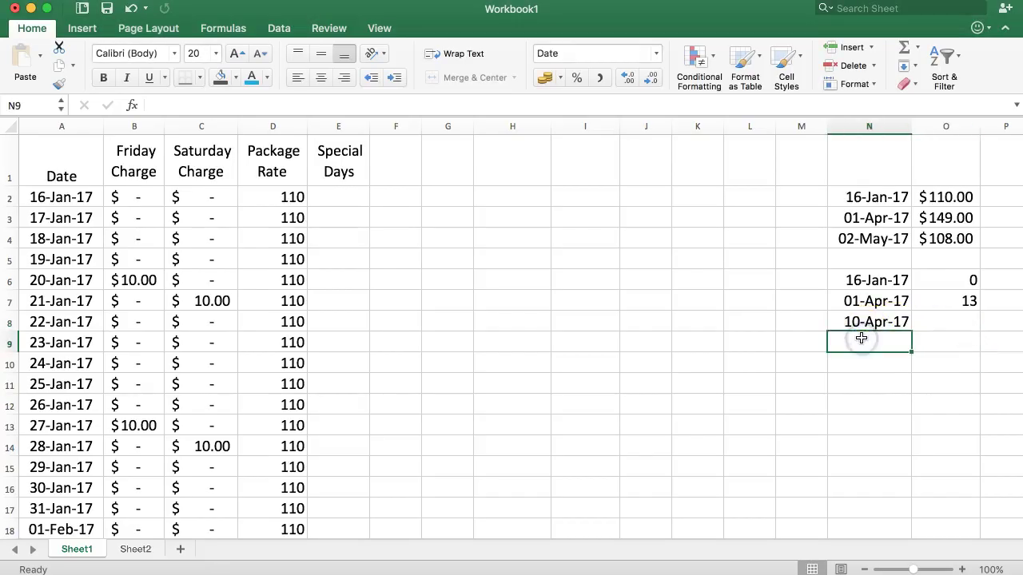
text(1)
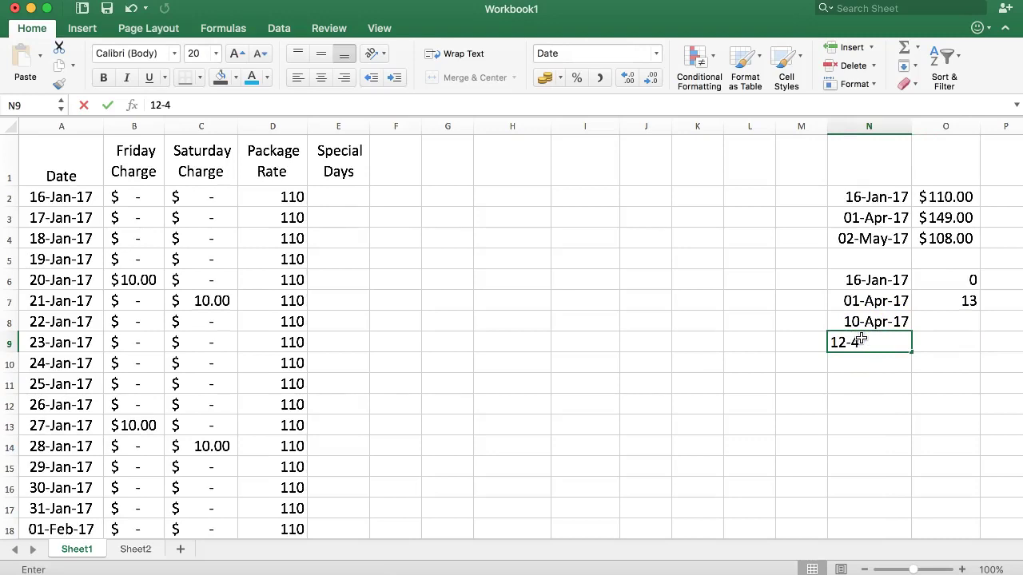
text(2-4)
key(Return)
click(852, 339)
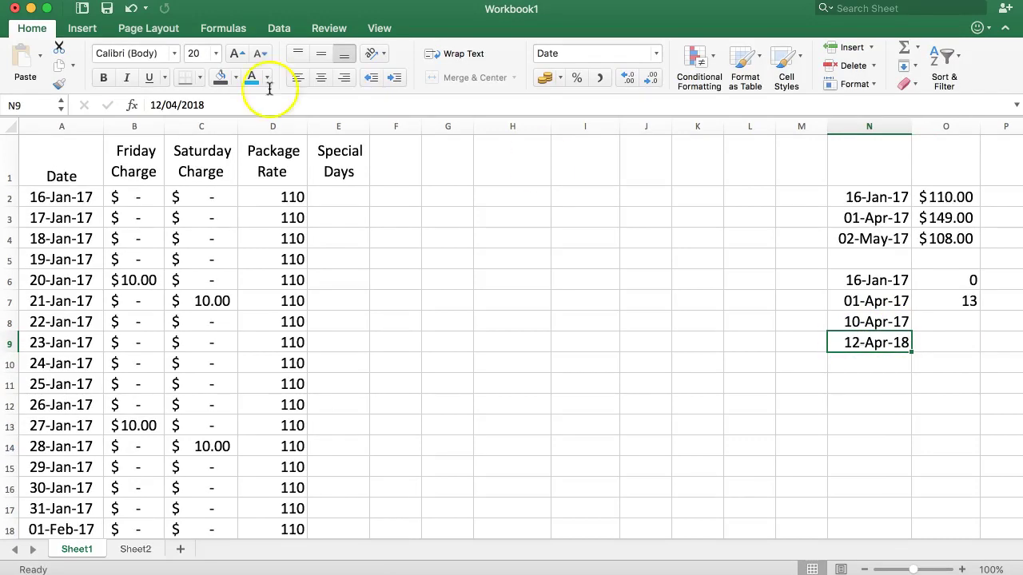
click(205, 104)
key(BackSpace)
key(BackSpace)
key(BackSpace)
key(BackSpace)
key(BackSpace)
key(BackSpace)
key(BackSpace)
key(BackSpace)
key(BackSpace)
key(BackSpace)
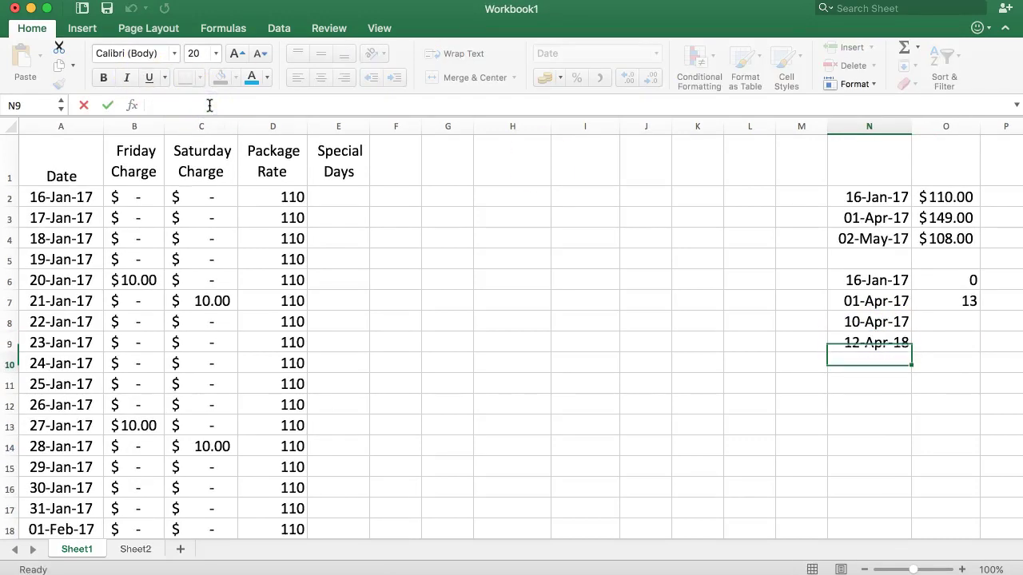
key(Return)
Correct N9 to 12-Apr-17 and enter 17-Apr-17 in N10.
key(Up)
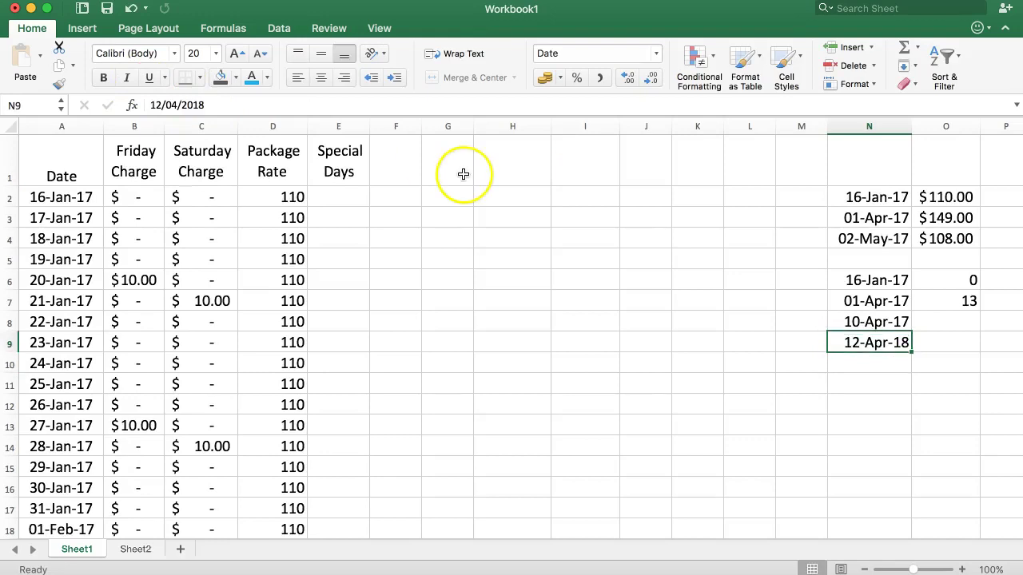
click(328, 105)
key(BackSpace)
text(7)
key(Return)
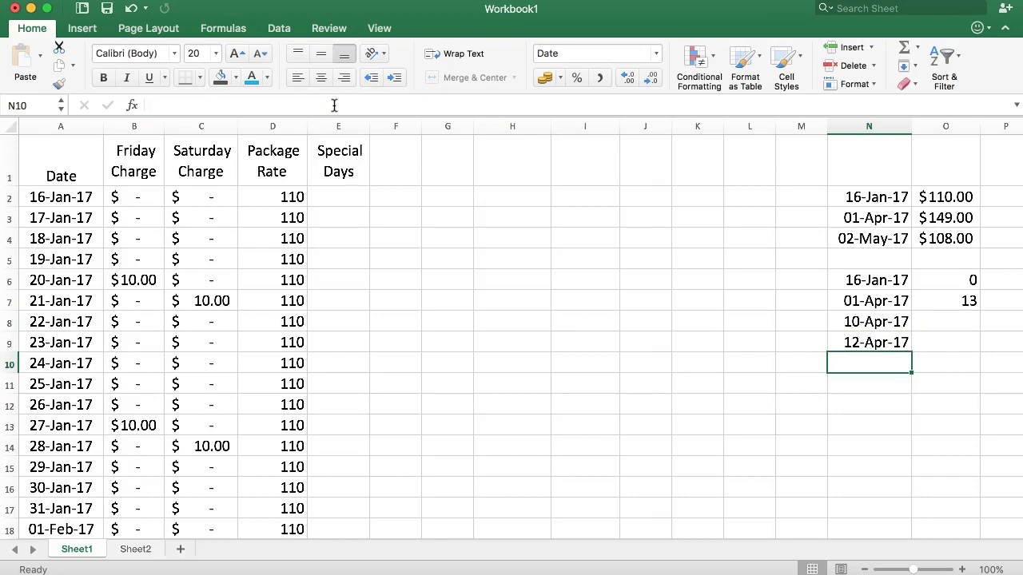
text(17-4-2017)
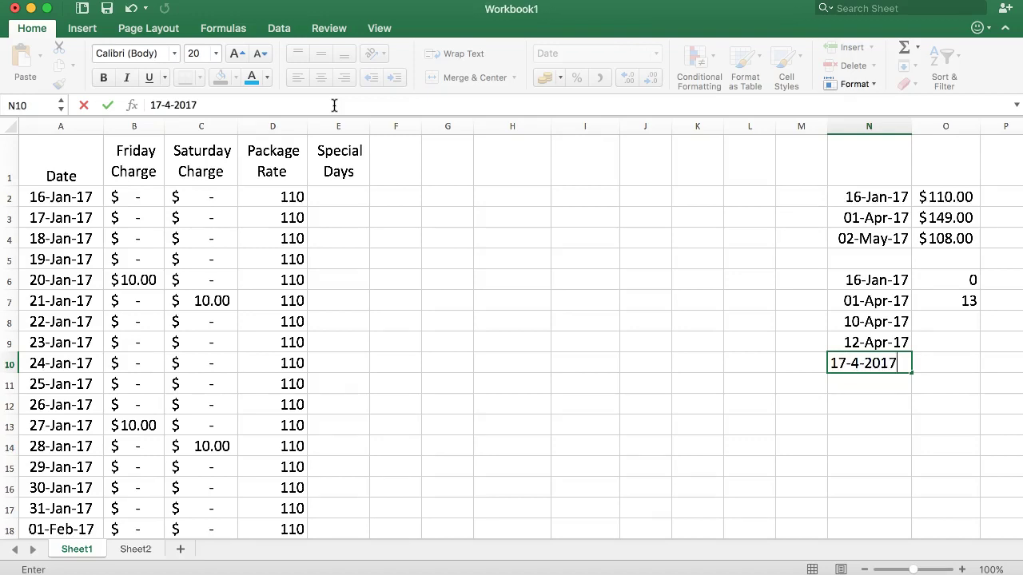
key(Return)
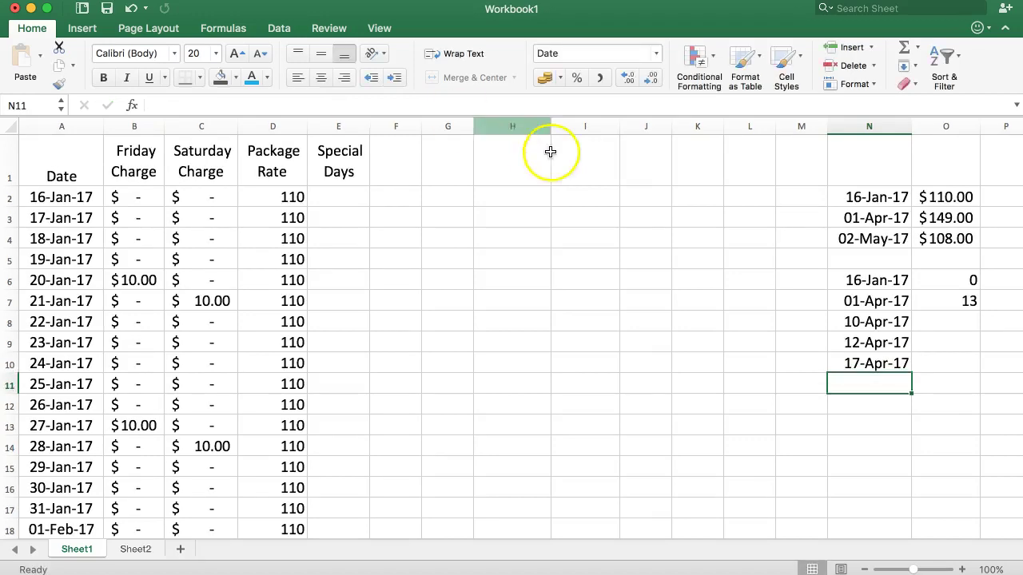
Enter charges 13 beside 12-Apr-17, 0 beside 10-Apr-17 and 0 beside 17-Apr-17.
click(940, 344)
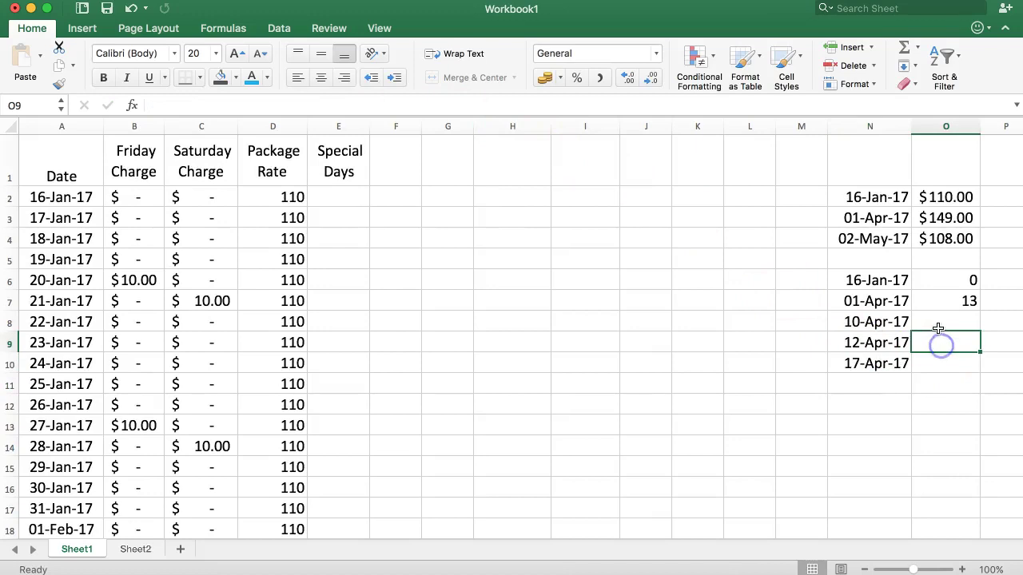
text(13)
click(941, 323)
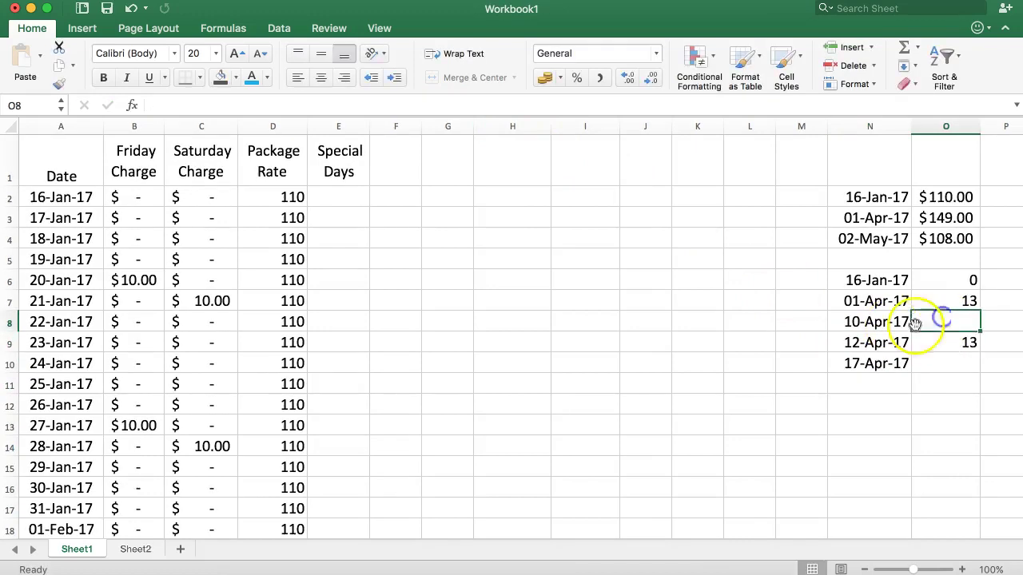
text(0)
click(943, 364)
text(0)
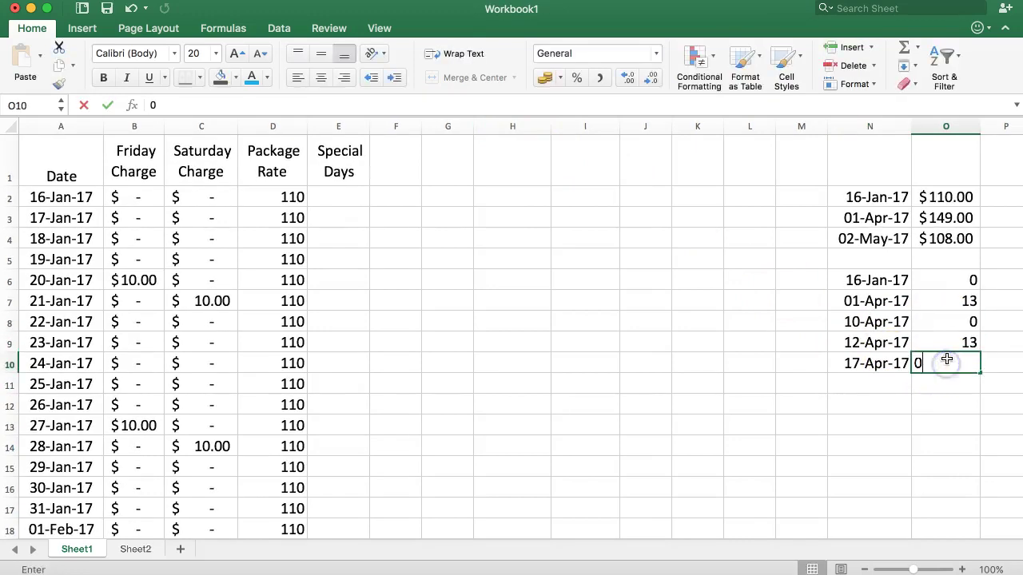
key(Return)
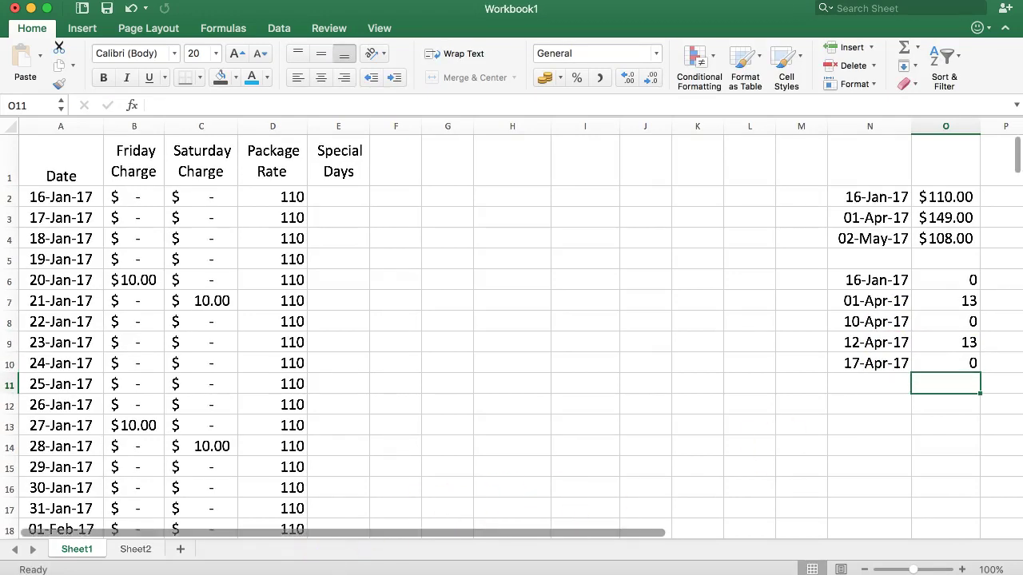
key(super+Tab)
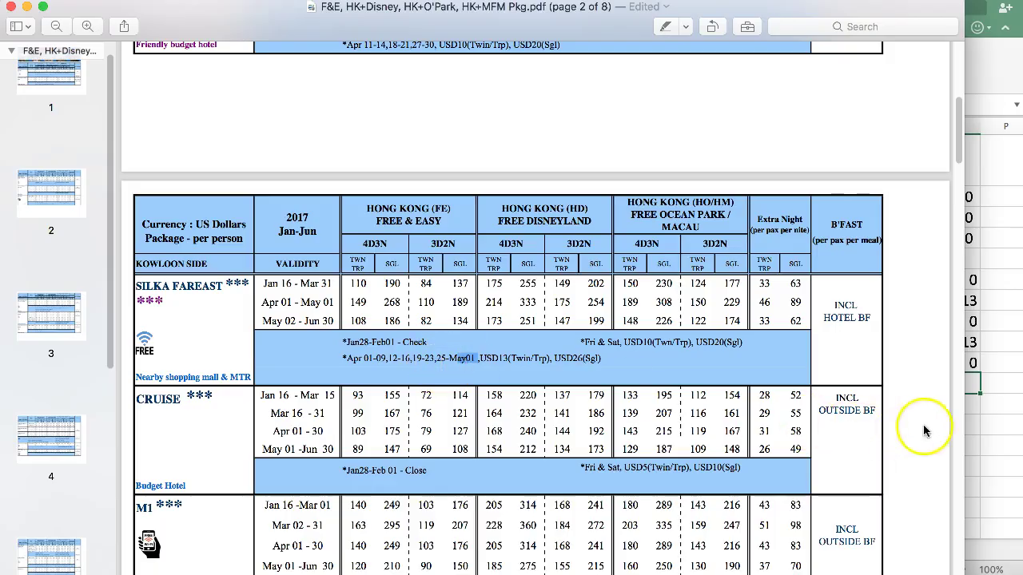
Add 19-Apr-17 in N11 with an extra charge of 13.
click(969, 407)
click(877, 383)
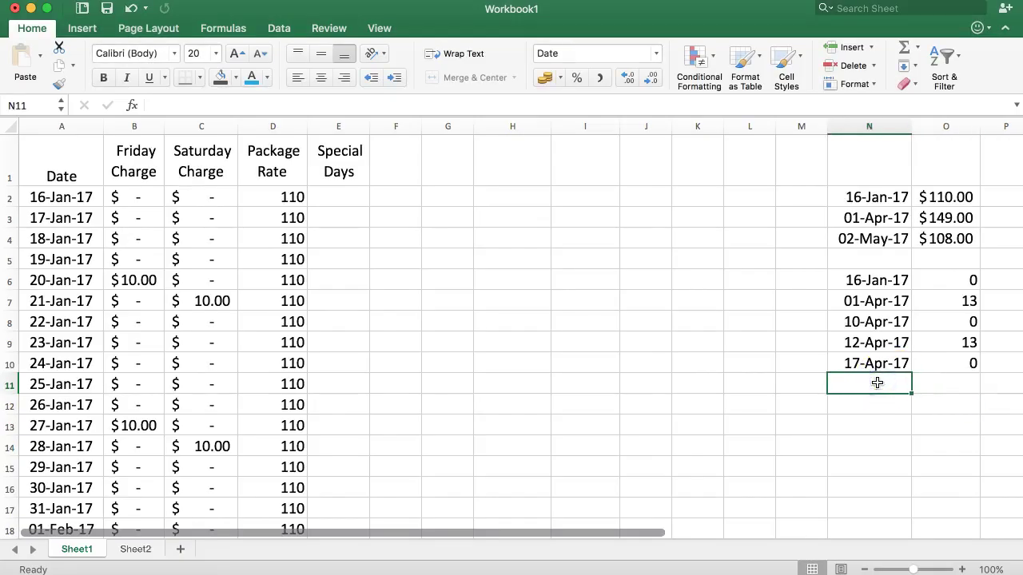
click(856, 383)
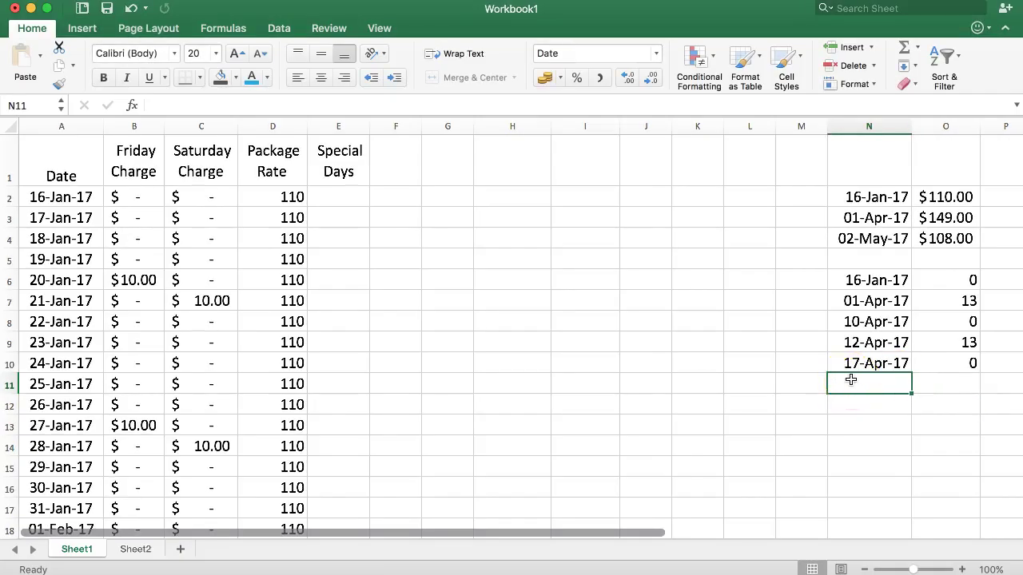
text(19-4-2017)
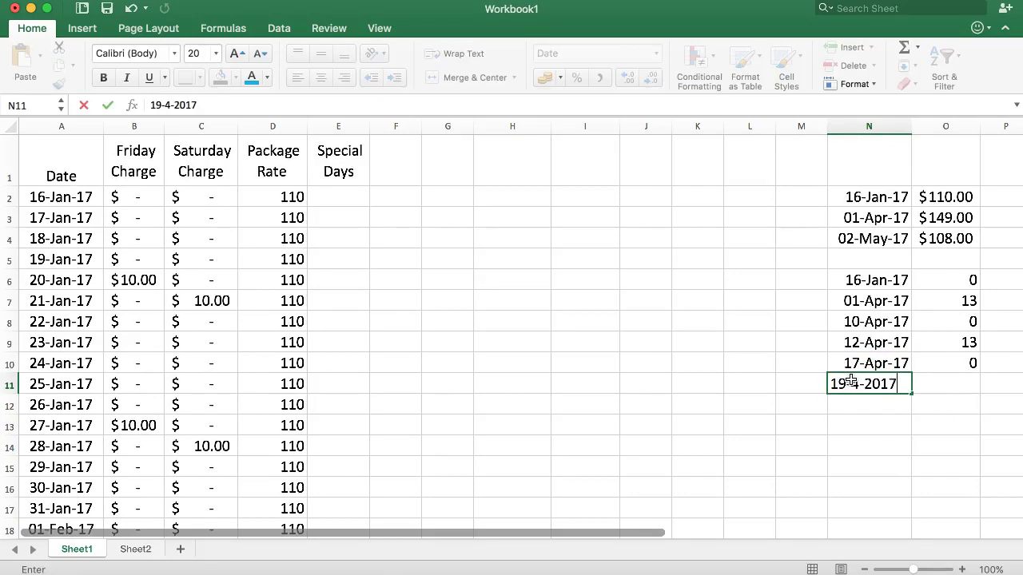
key(Return)
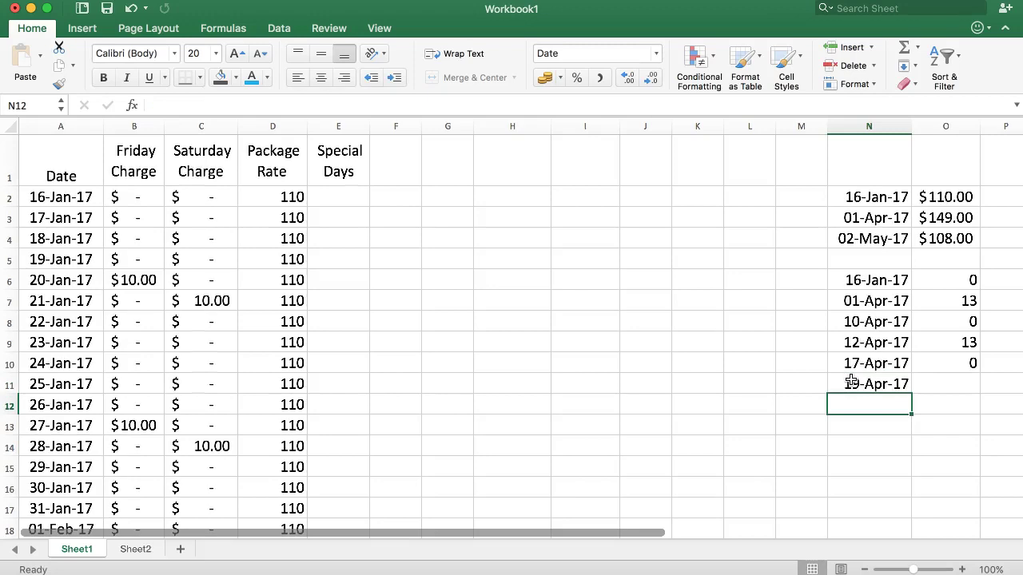
click(963, 382)
text(13)
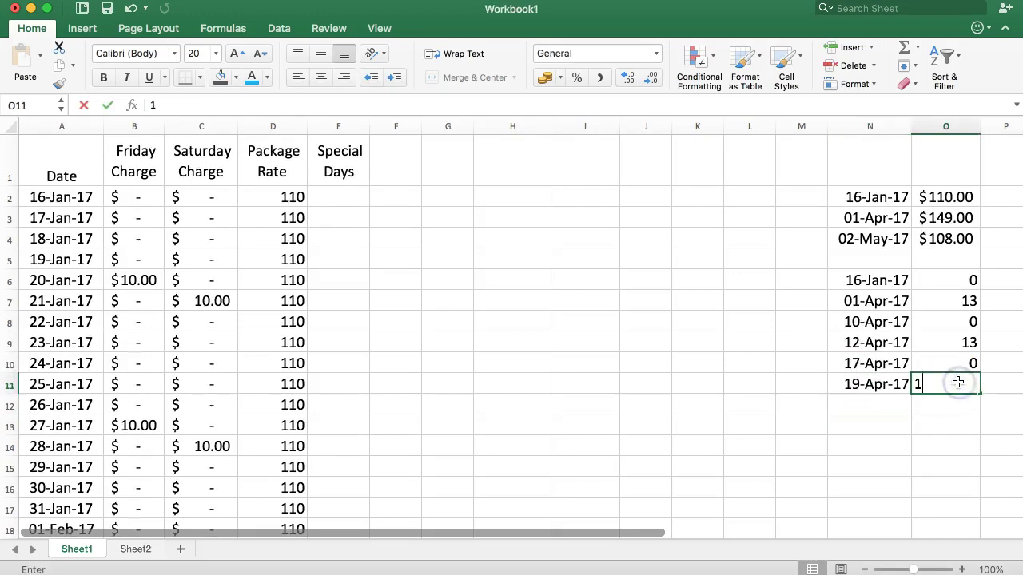
key(Return)
Enter 25-4-2017 in N13, leaving N12 empty, and recheck the PDF dates.
key(Left)
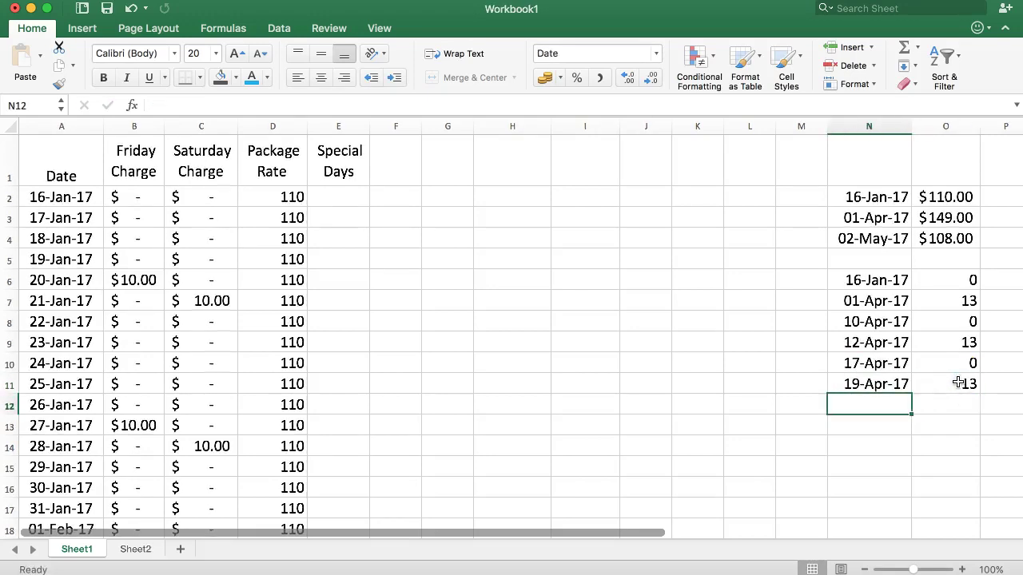
key(Down)
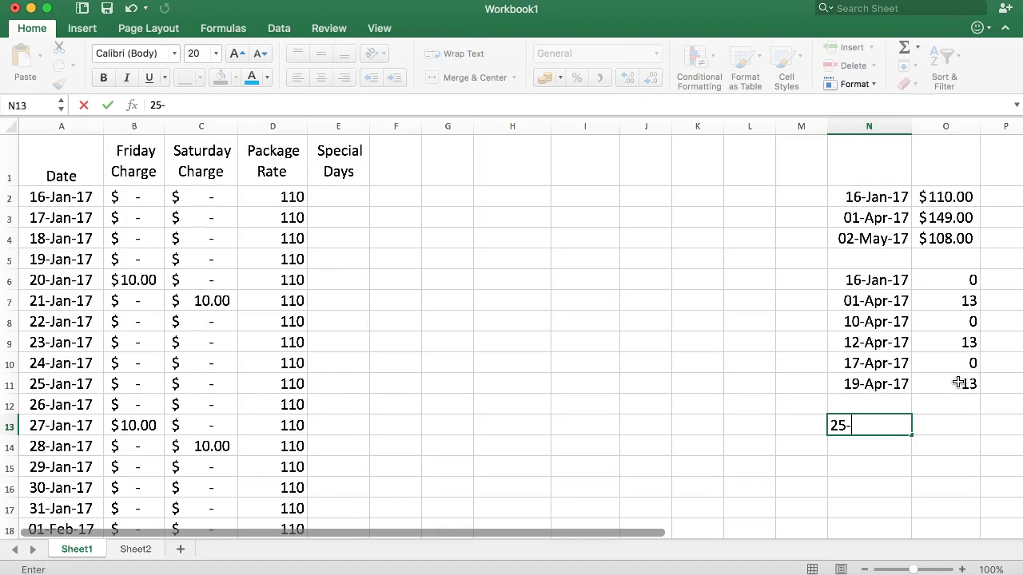
text(25-4-2017)
key(Return)
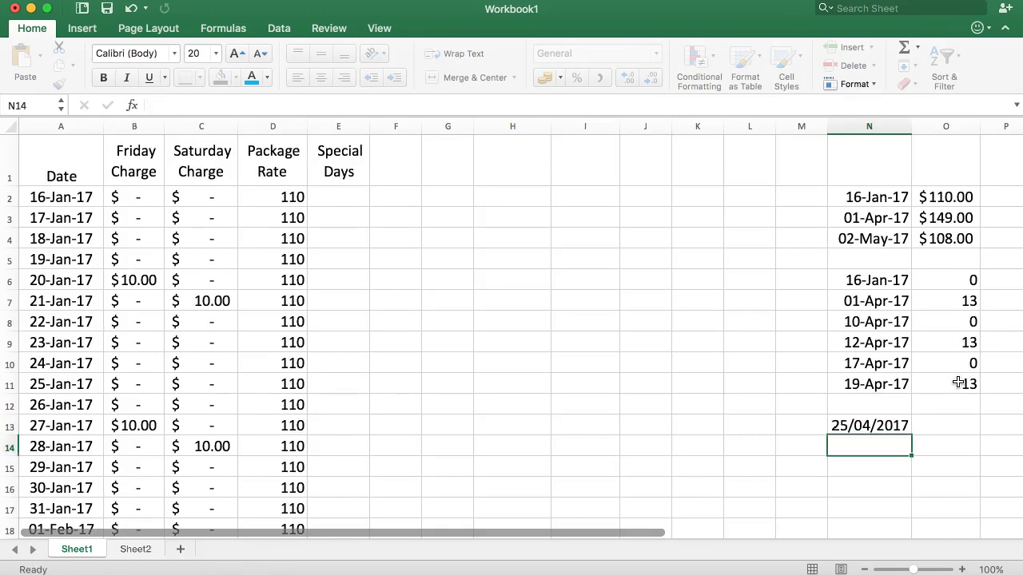
key(Up)
key(Up)
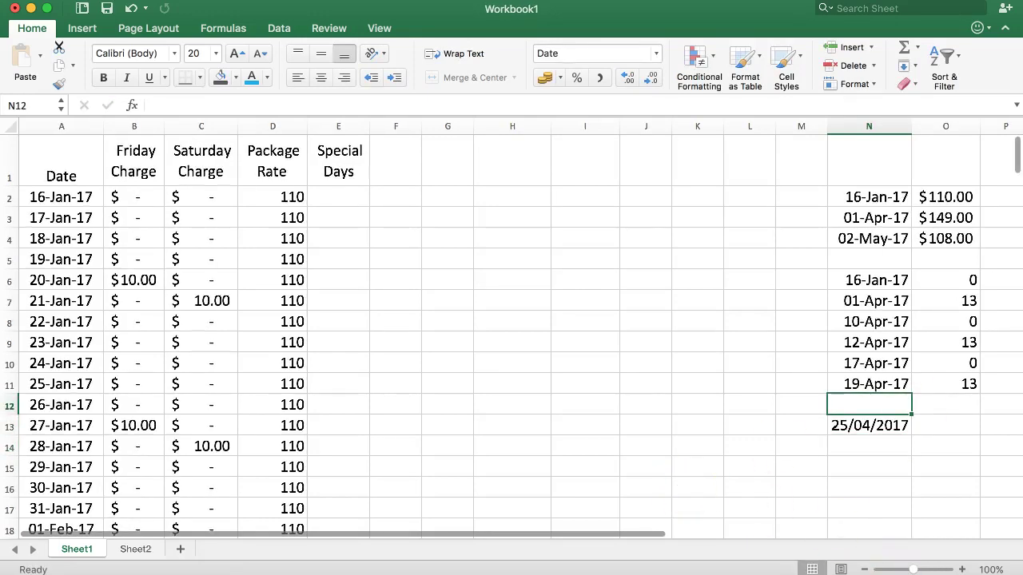
key(super+Tab)
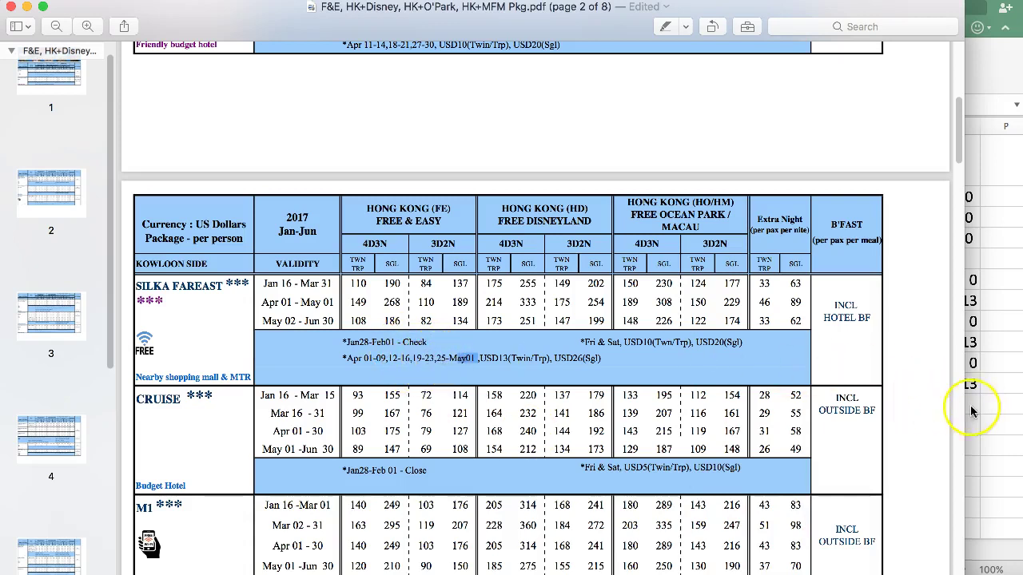
key(super+Tab)
Fill N12 with 24-Apr-17 at charge 0, and give 25/04/2017 a charge of 13.
text(24)
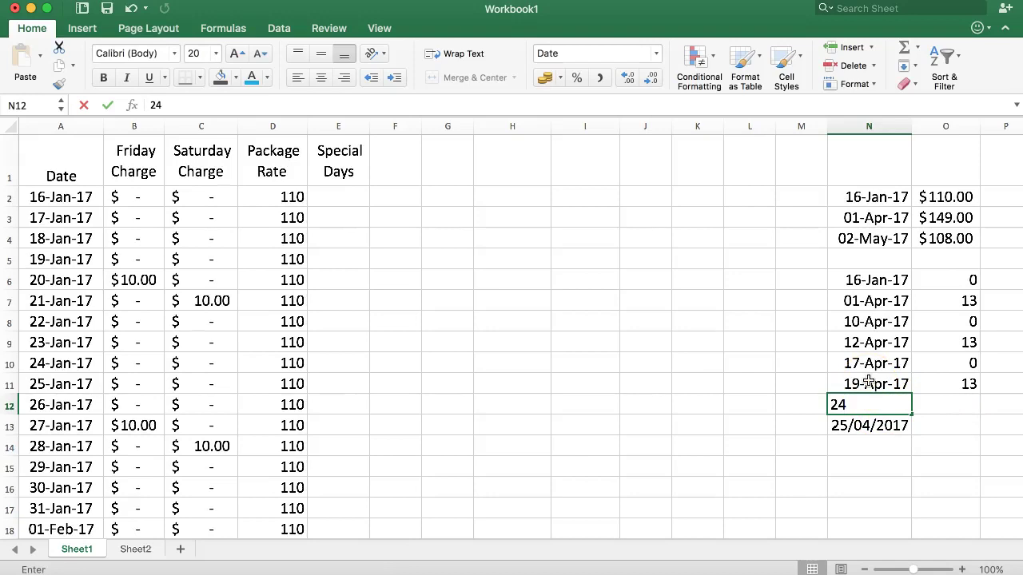
text(-1)
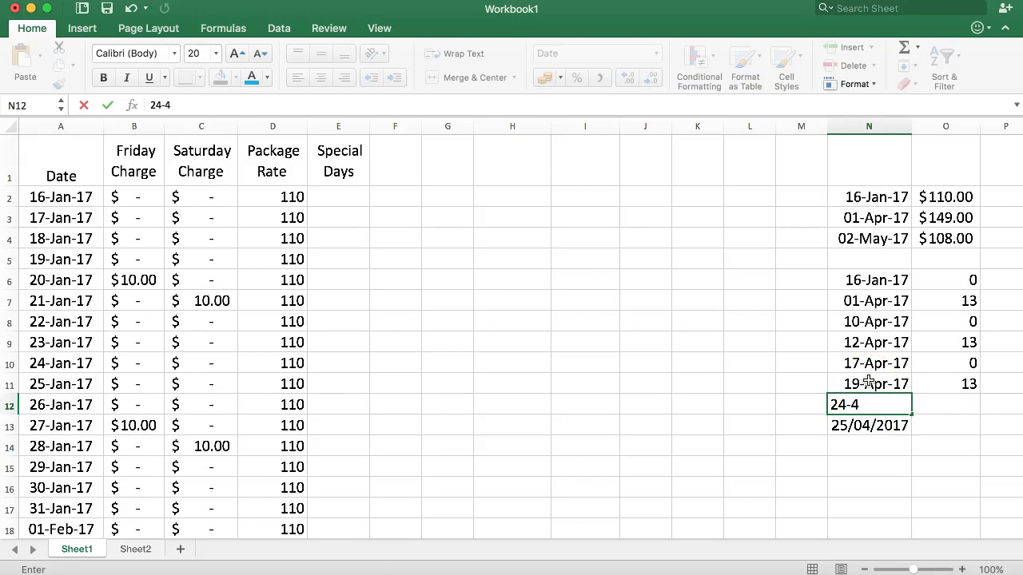
key(Return)
key(Right)
key(Up)
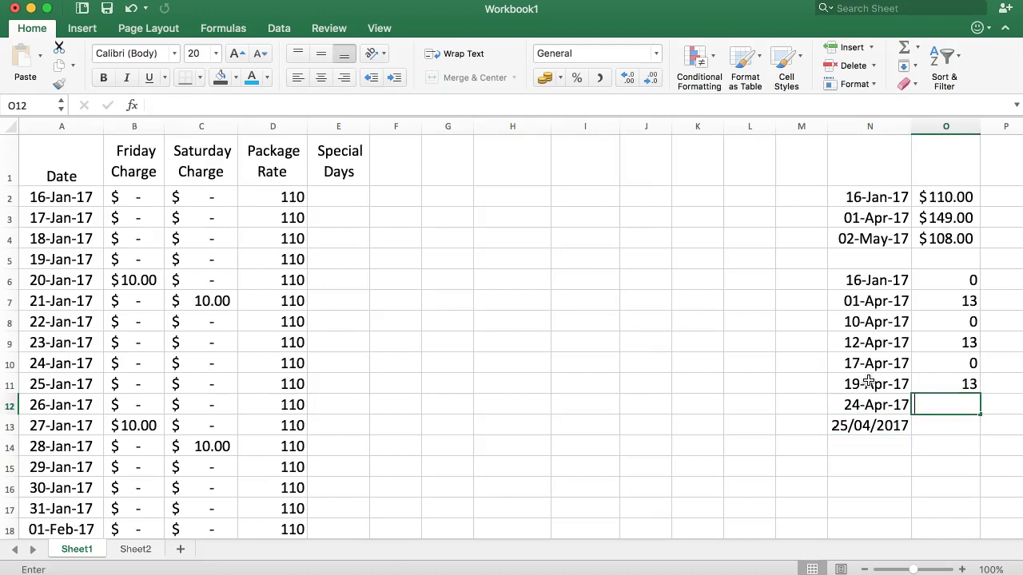
key(Return)
text(13)
key(Return)
key(Left)
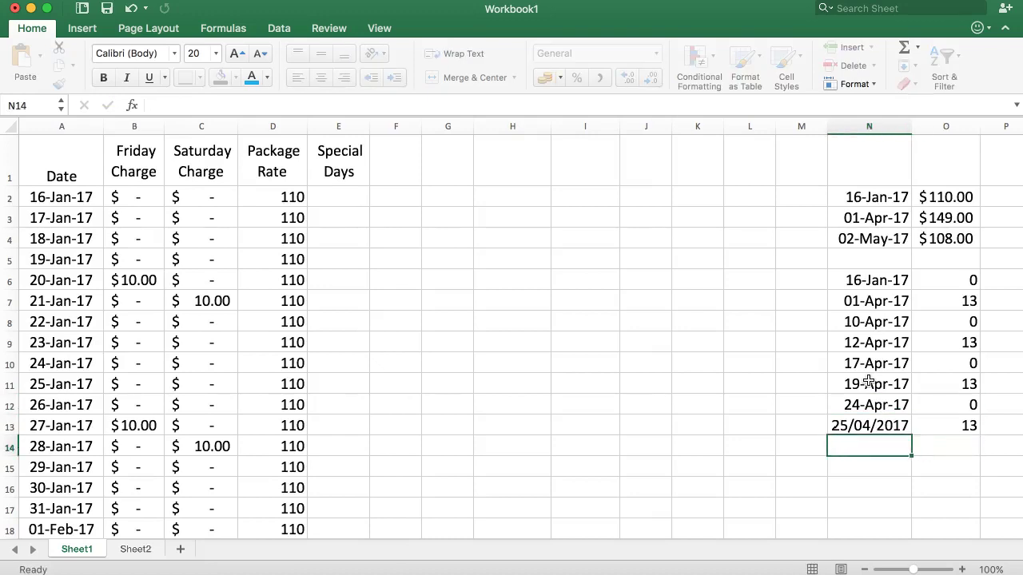
key(super+Tab)
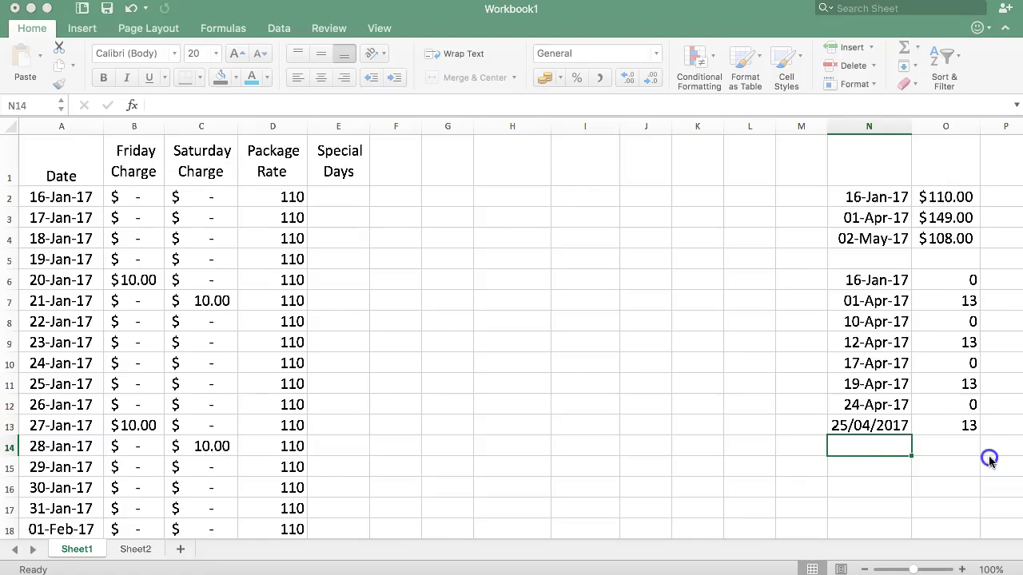
Add 26/04/2017 in N14 with a 0 charge in O14.
click(985, 462)
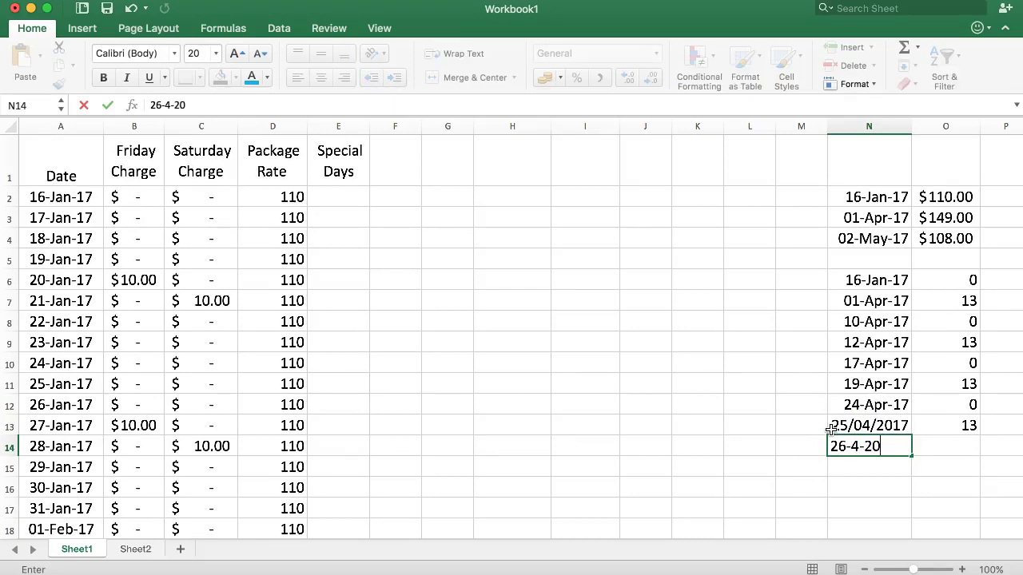
key(Return)
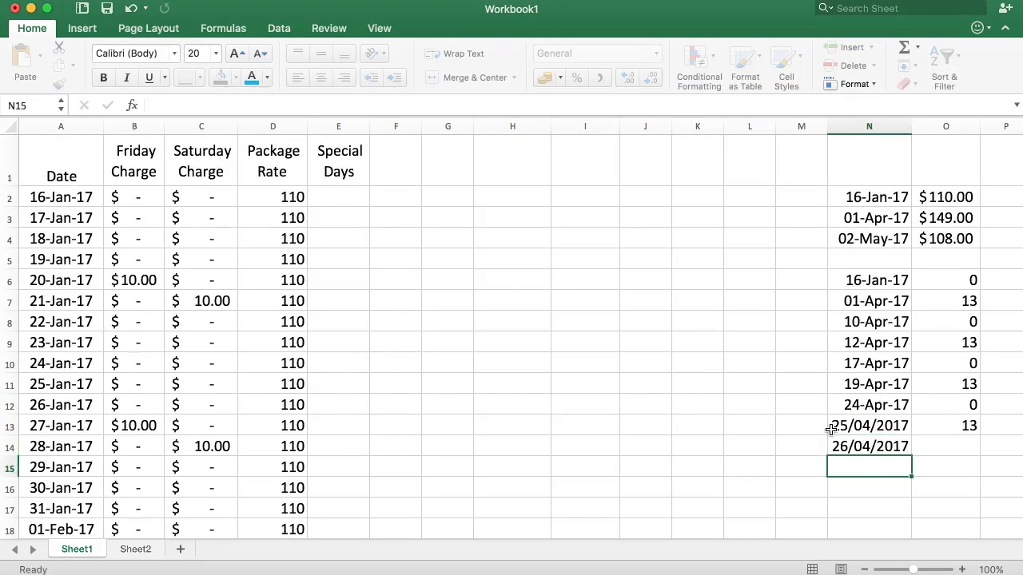
key(Up)
key(Right)
key(Return)
key(Left)
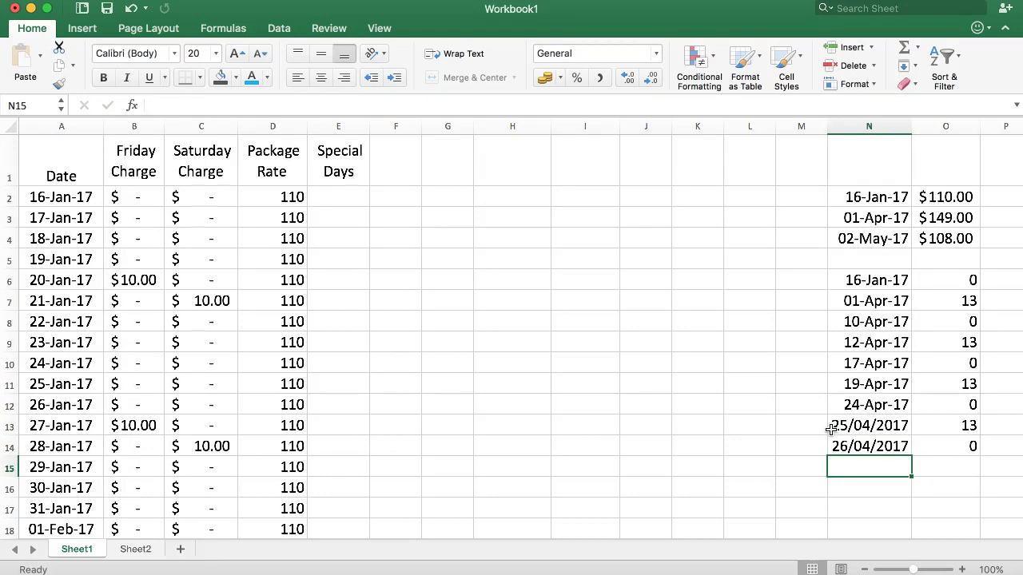
key(super+Tab)
Add 01/05/2017 and 02/05/2017 to the date list, with a 13 charge in O15.
drag(450, 358, 476, 363)
click(997, 555)
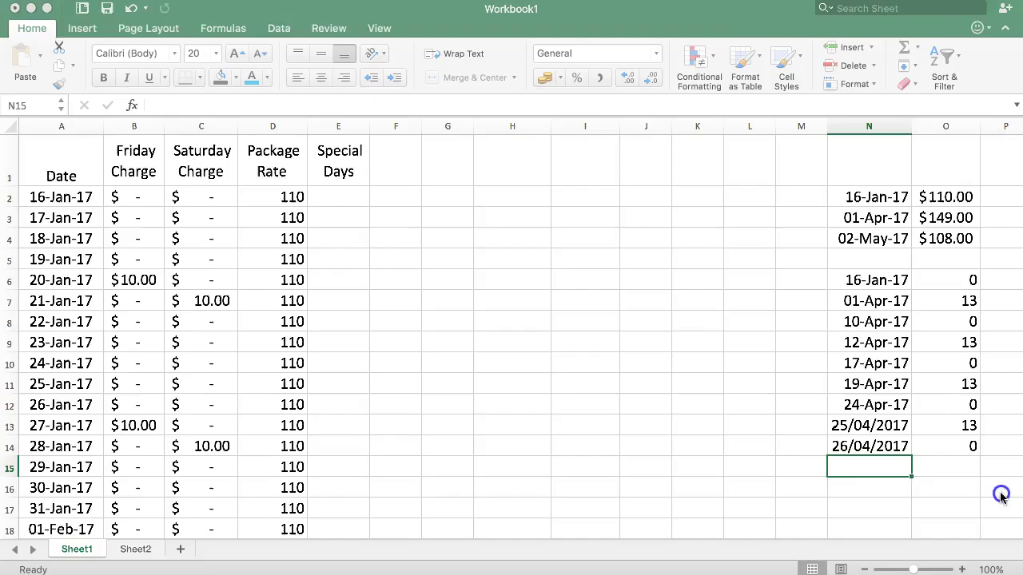
text(1-5-2017)
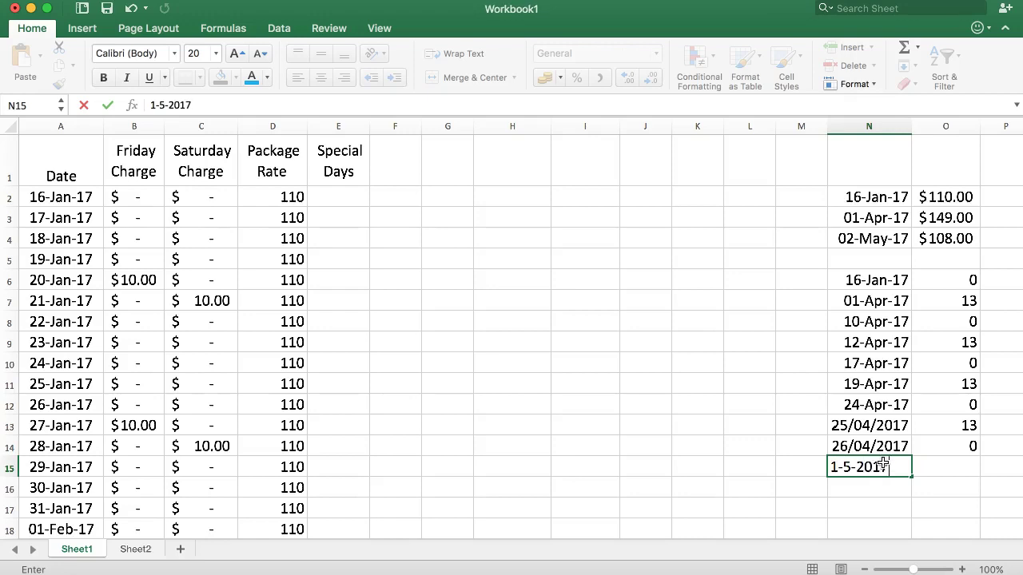
key(Return)
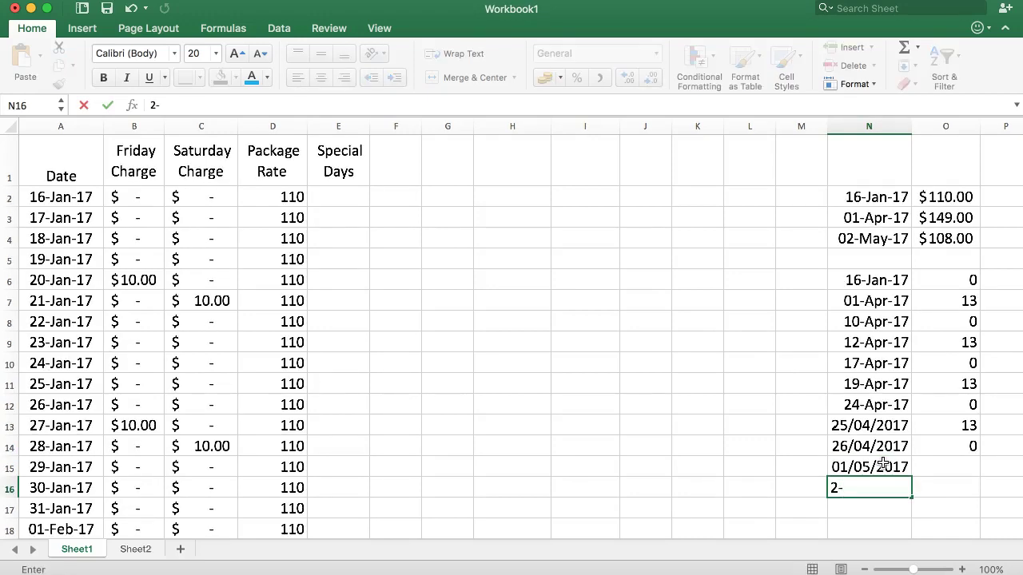
text(2-5-2017)
key(Return)
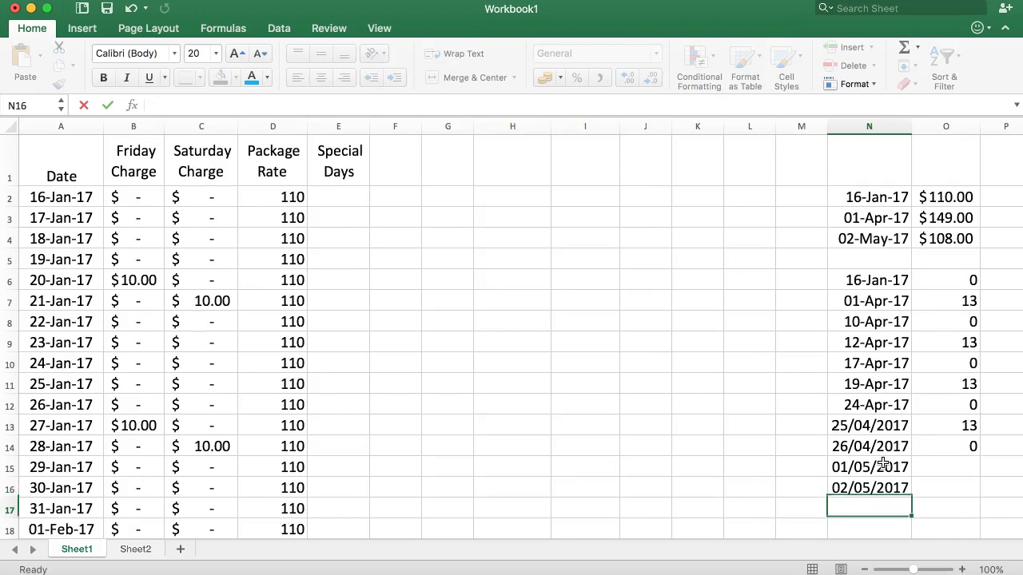
key(Up)
key(Right)
key(Up)
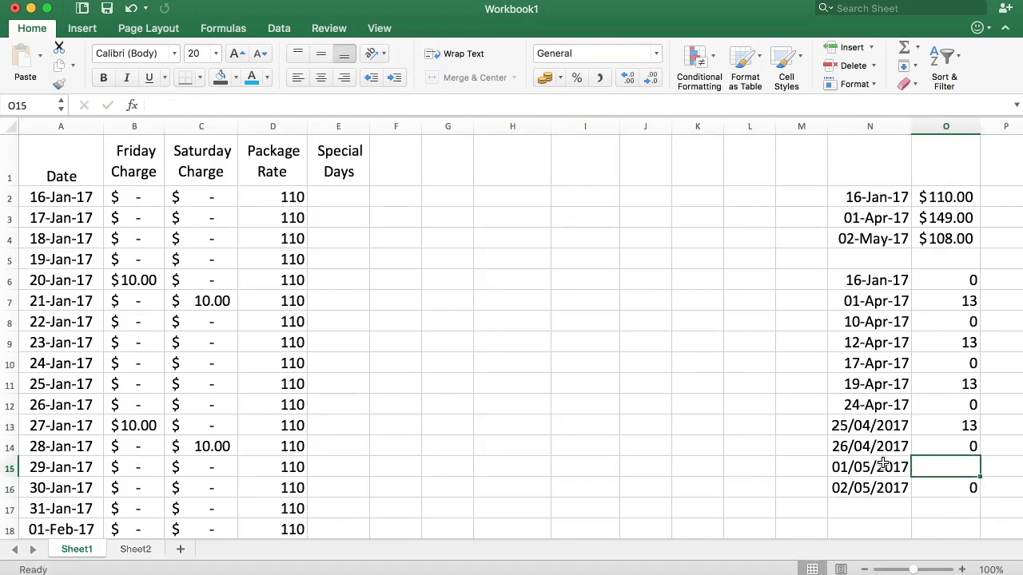
text(13)
key(Return)
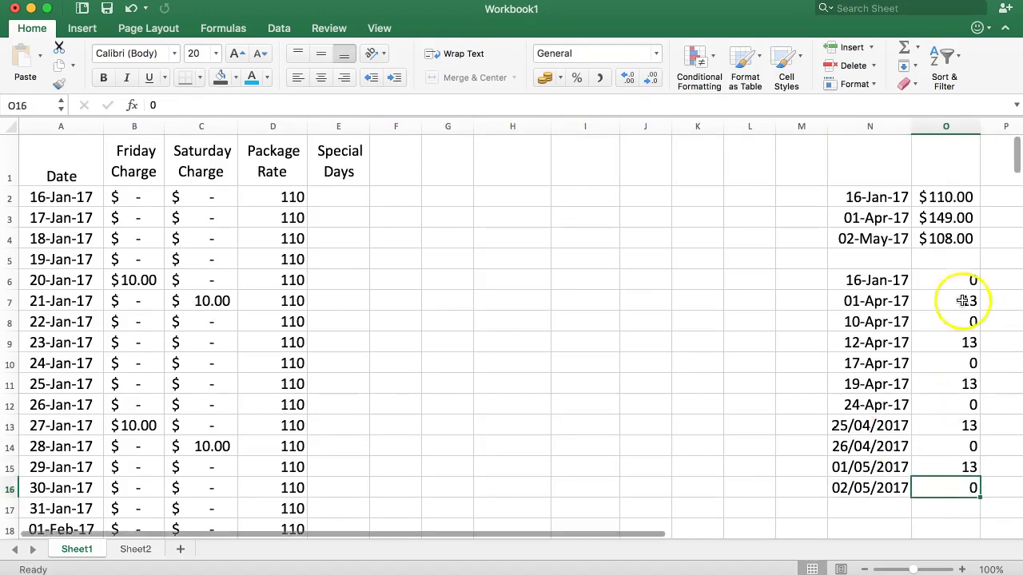
Apply the $ English (United States) accounting format to the charges in O6:O16.
drag(879, 280, 878, 488)
click(952, 402)
drag(947, 280, 934, 487)
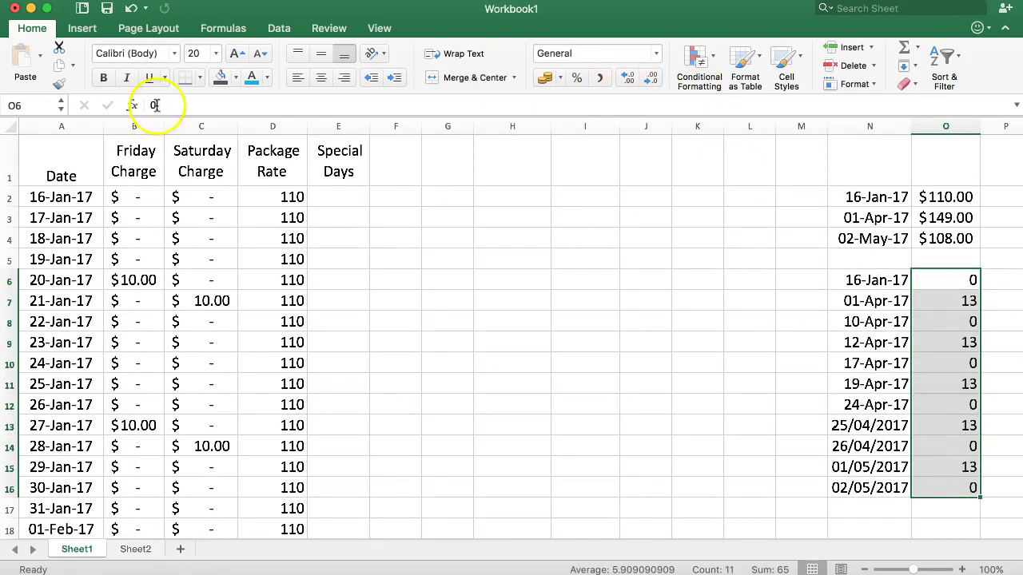
click(559, 77)
click(556, 99)
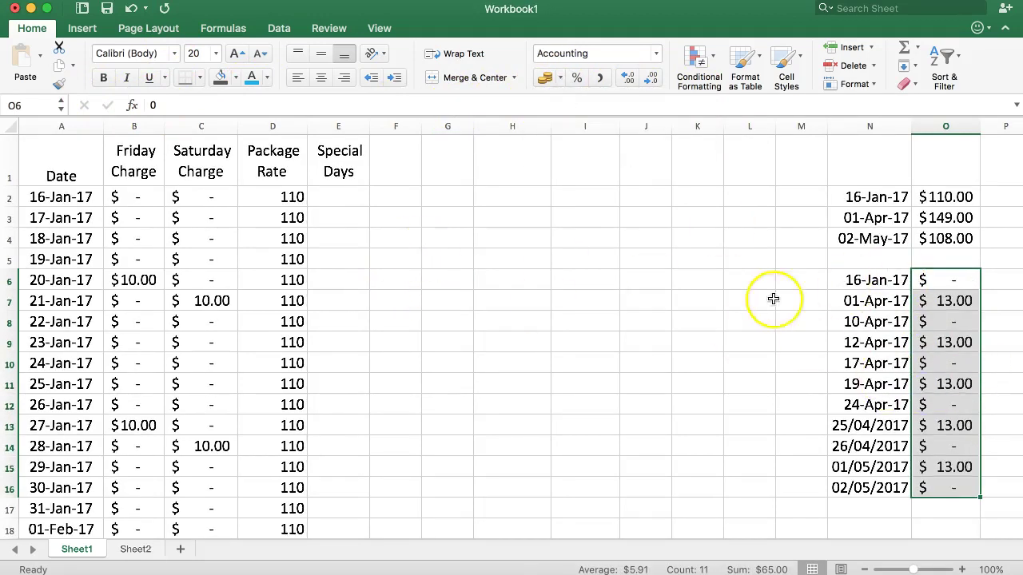
drag(839, 278, 929, 488)
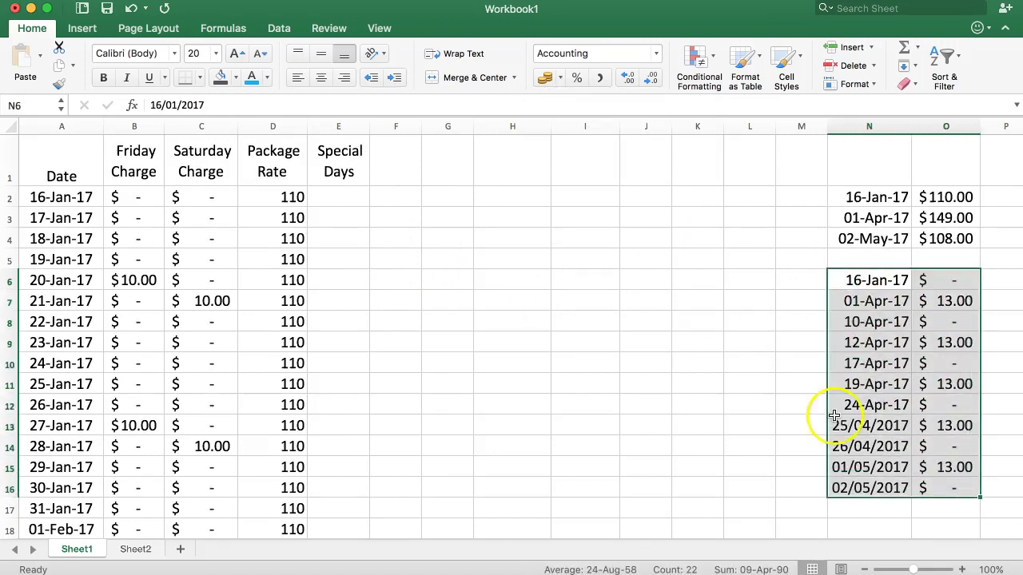
Begin typing =VLOOKUP into cell E2, correcting the misspelled letters along the way.
click(329, 200)
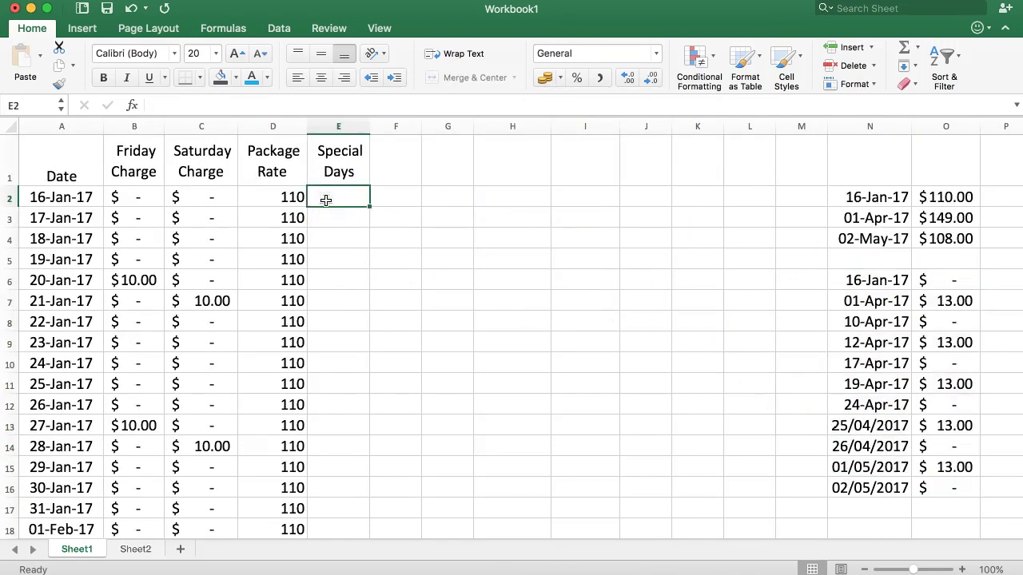
text(=)
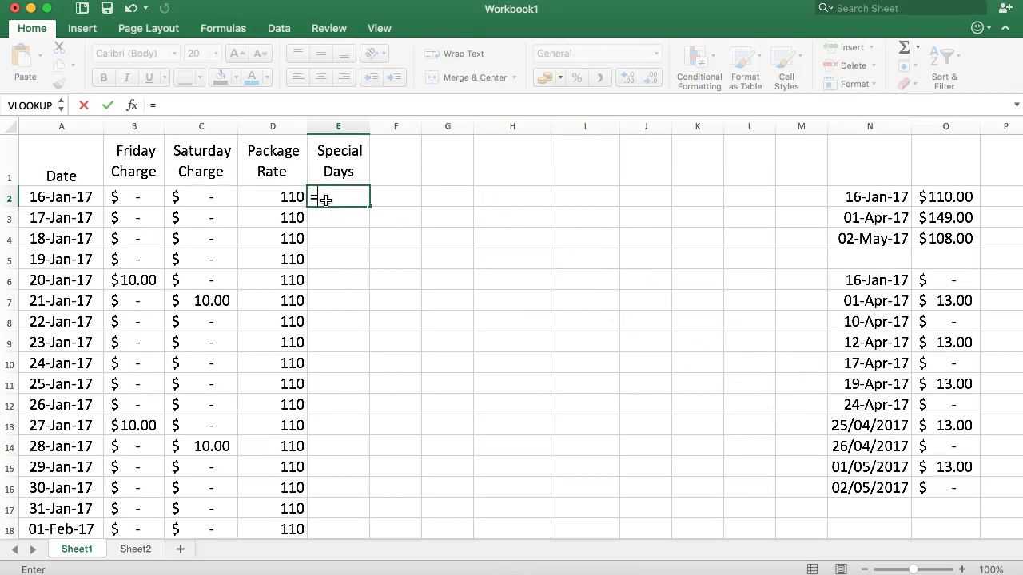
text(VLOKK)
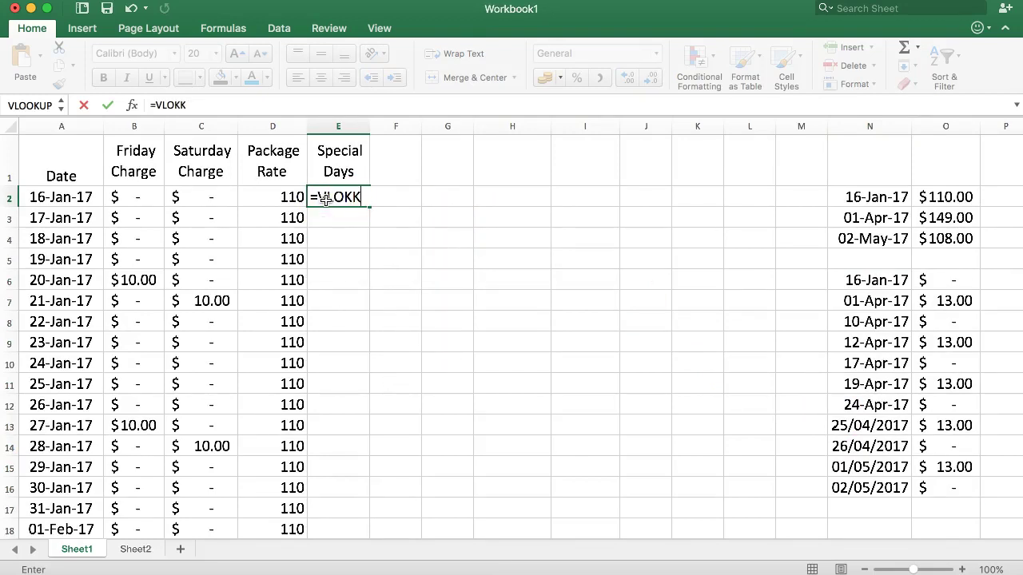
key(BackSpace)
key(BackSpace)
key(BackSpace)
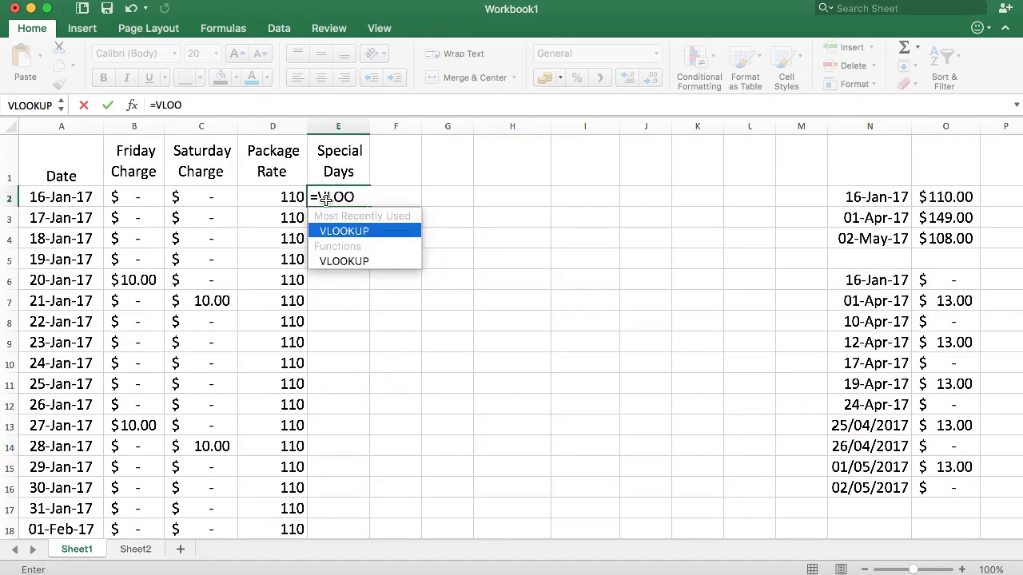
text(OOKL)
key(BackSpace)
Complete =VLOOKUP( in E2, then open and close Formula Builder twice to discard it.
text(UP()
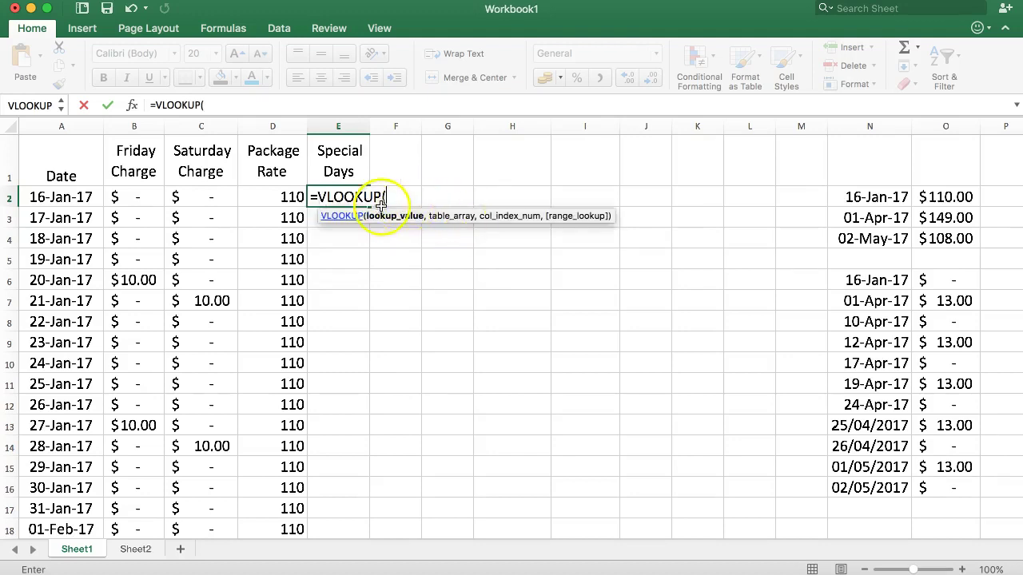
click(131, 107)
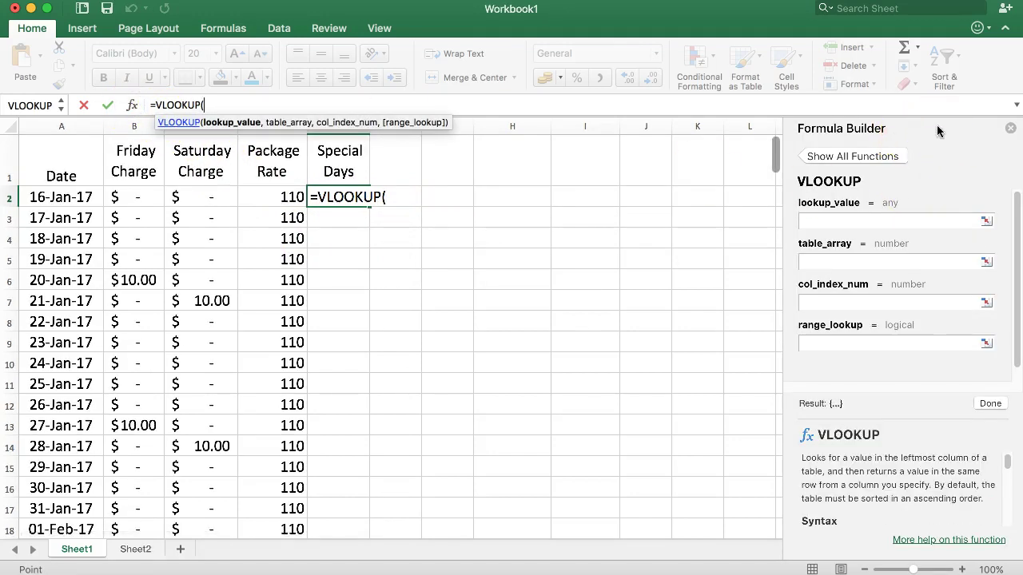
click(1010, 128)
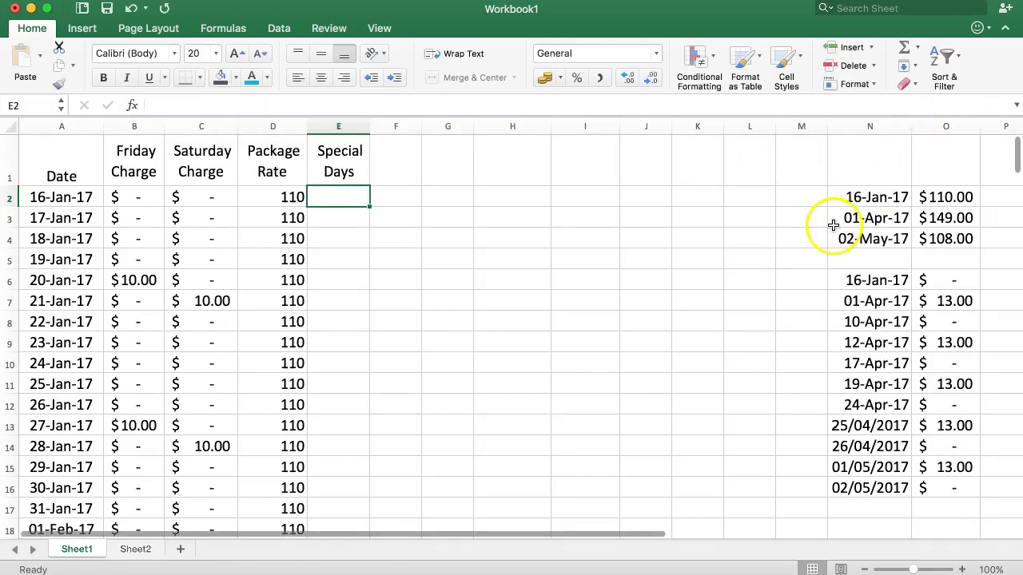
click(132, 106)
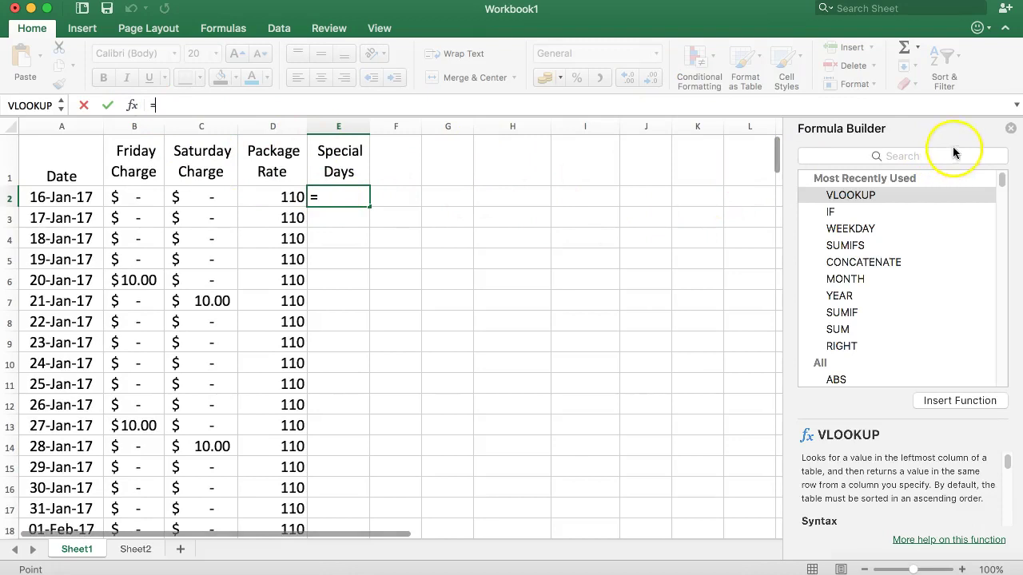
click(1013, 128)
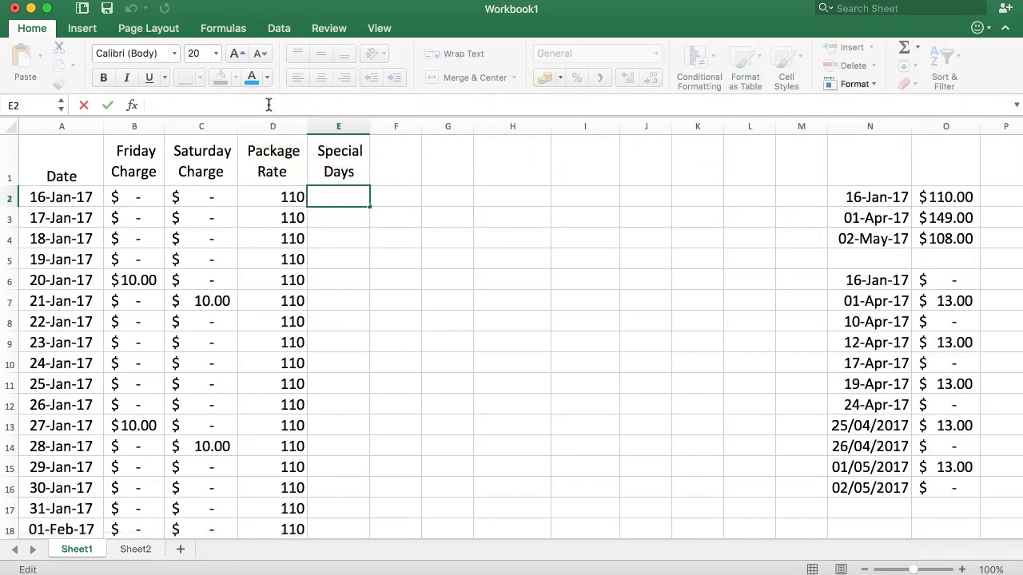
Enter =VLOOKUP(A2,N6:O16,2,1) in E2, returning 0 for 16-Jan-17.
text(=VLOOKUP)
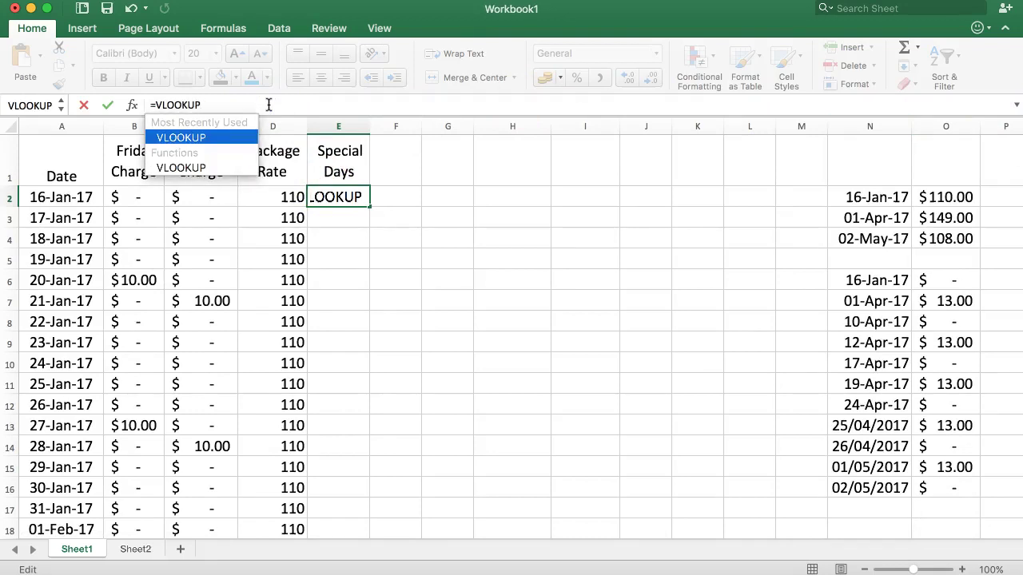
text(()
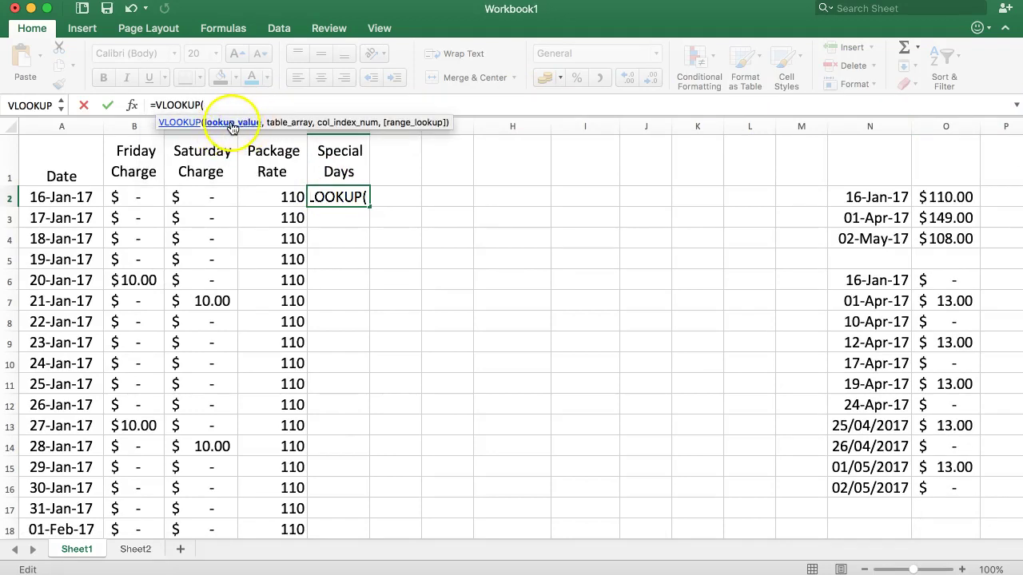
click(61, 194)
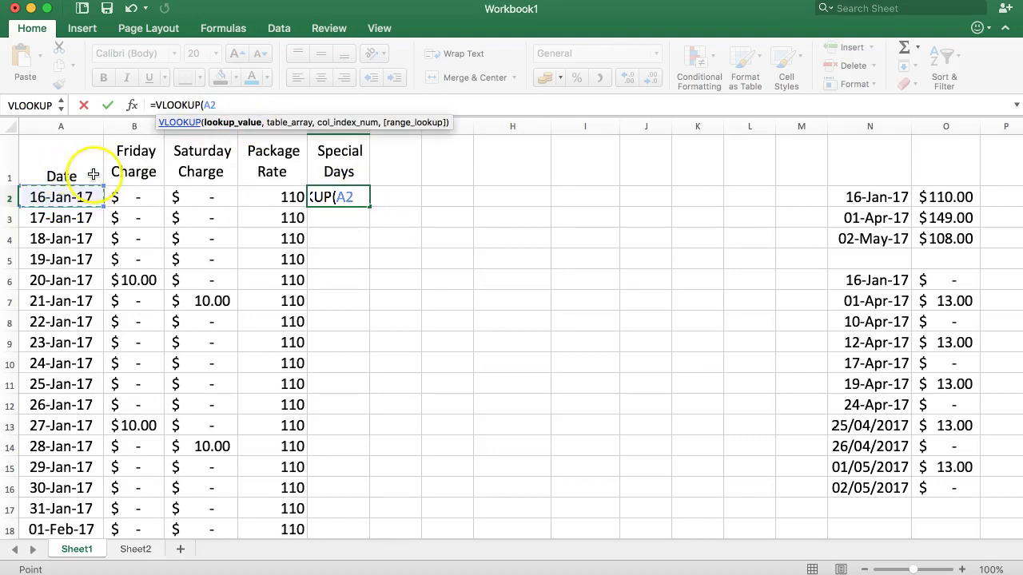
text(,)
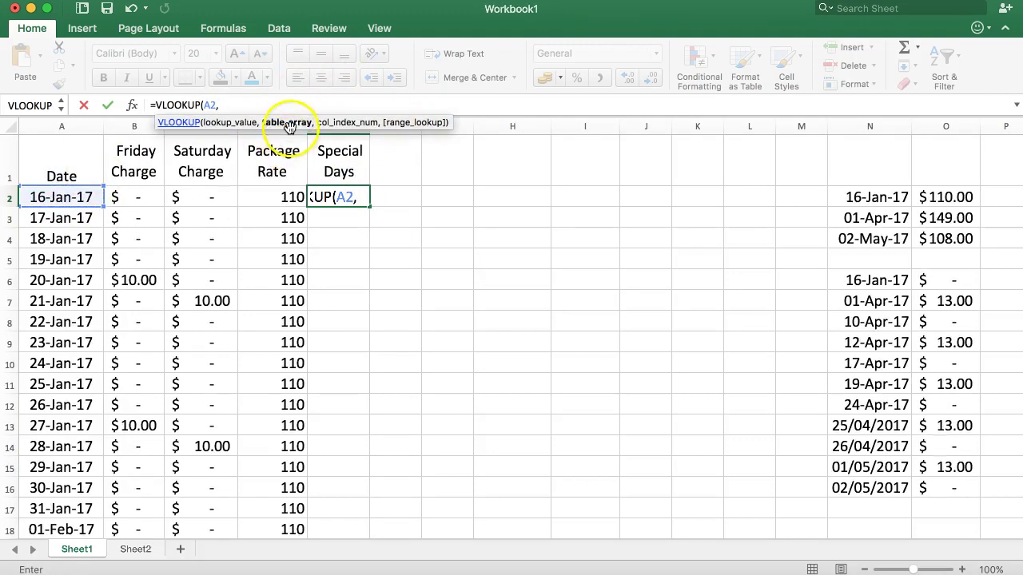
drag(849, 279, 934, 488)
text(,)
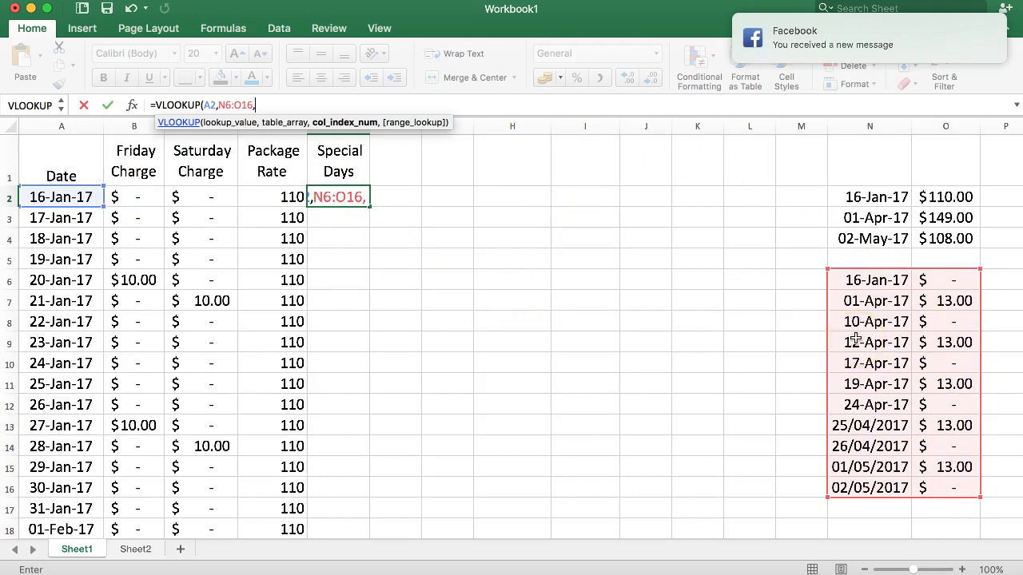
text(2)
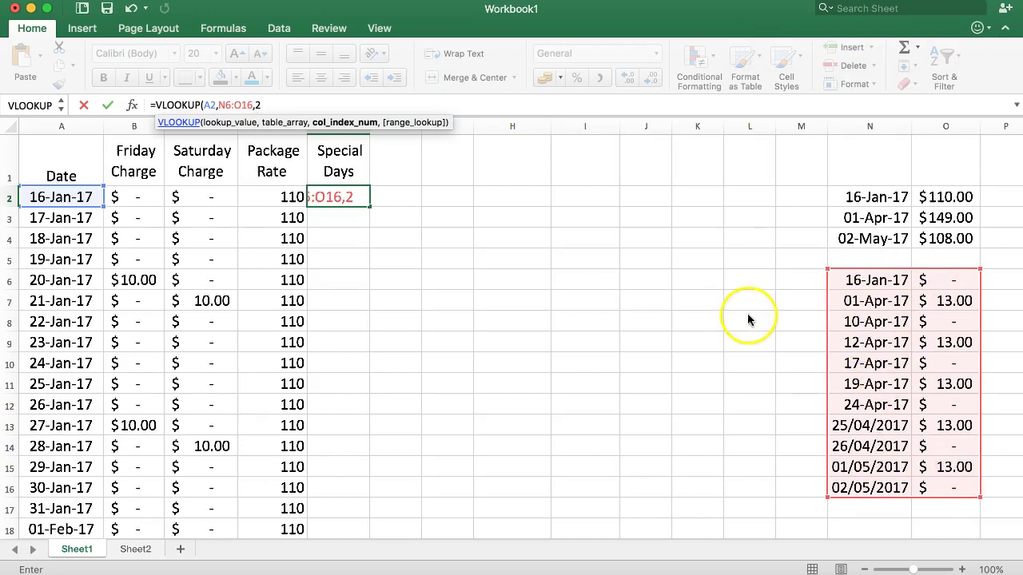
text(,)
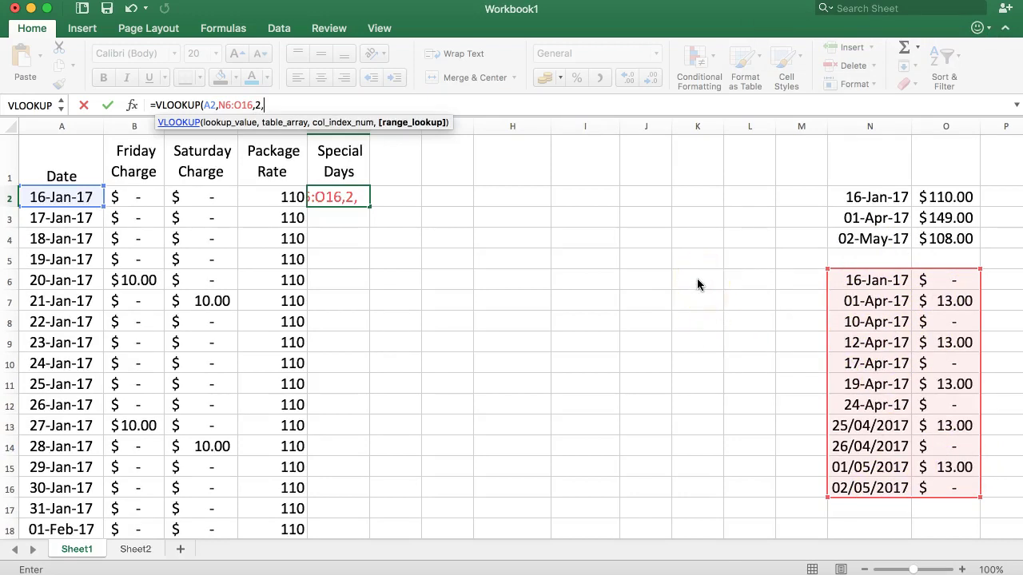
text(1))
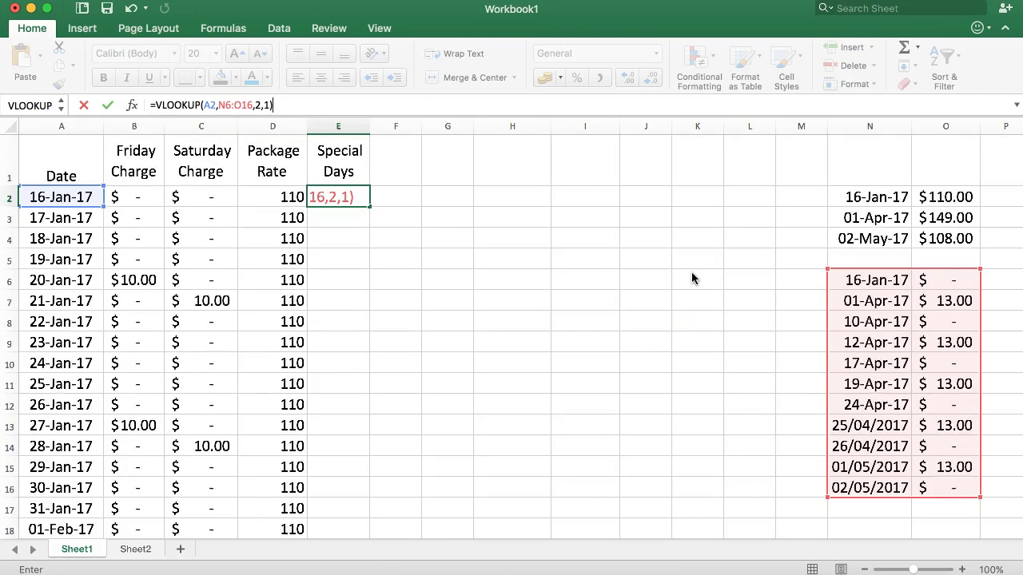
key(Return)
click(344, 192)
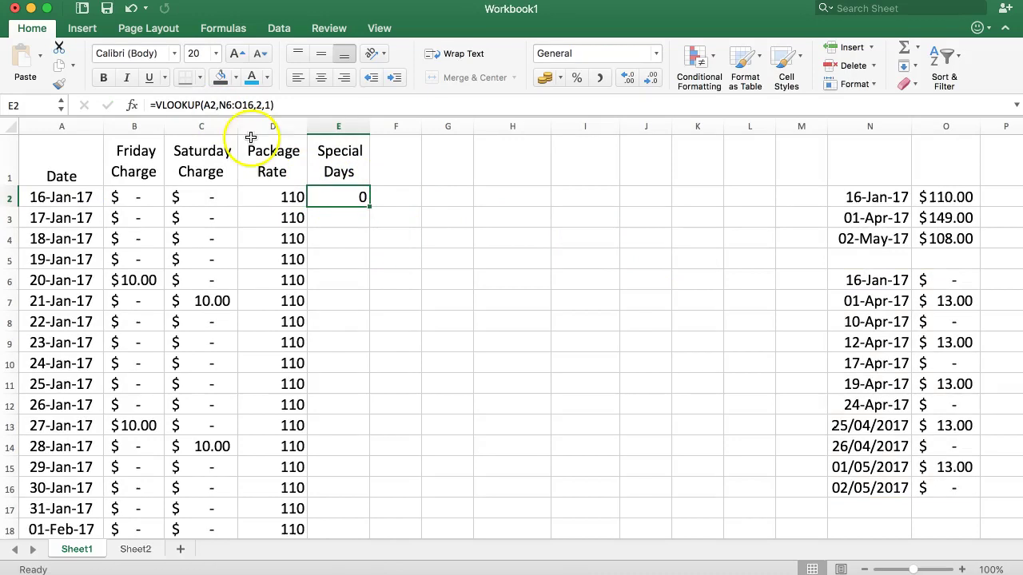
Change E2's lookup range to $N$6:$O$16 and fill the formula down column E to row 18.
click(240, 105)
drag(244, 107, 220, 97)
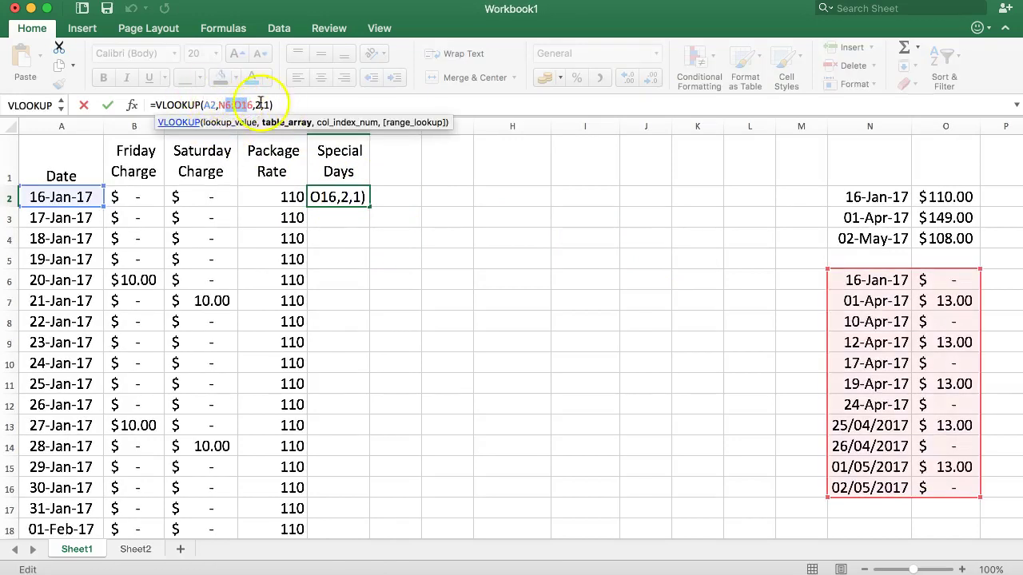
key(F4)
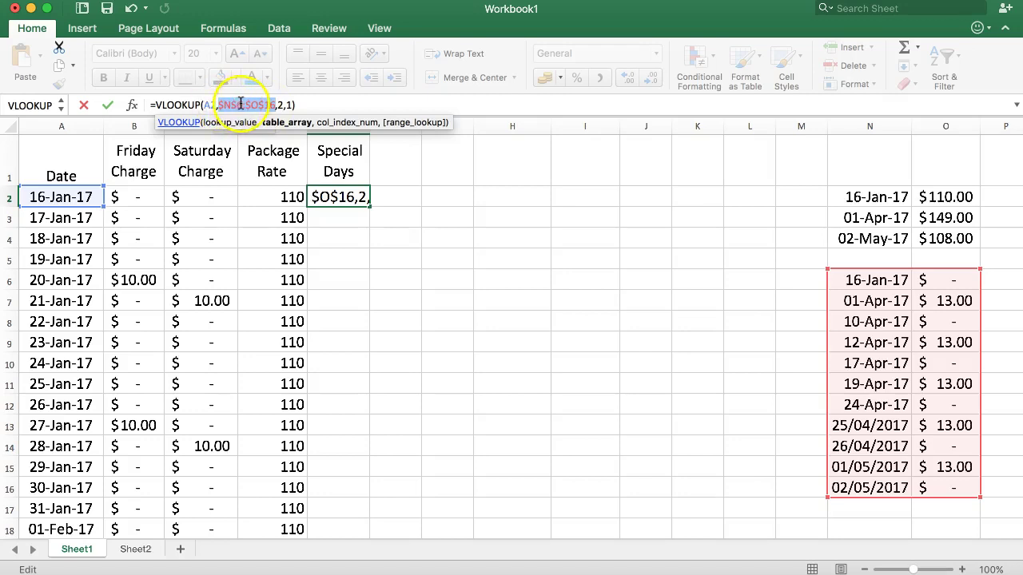
key(Return)
click(340, 197)
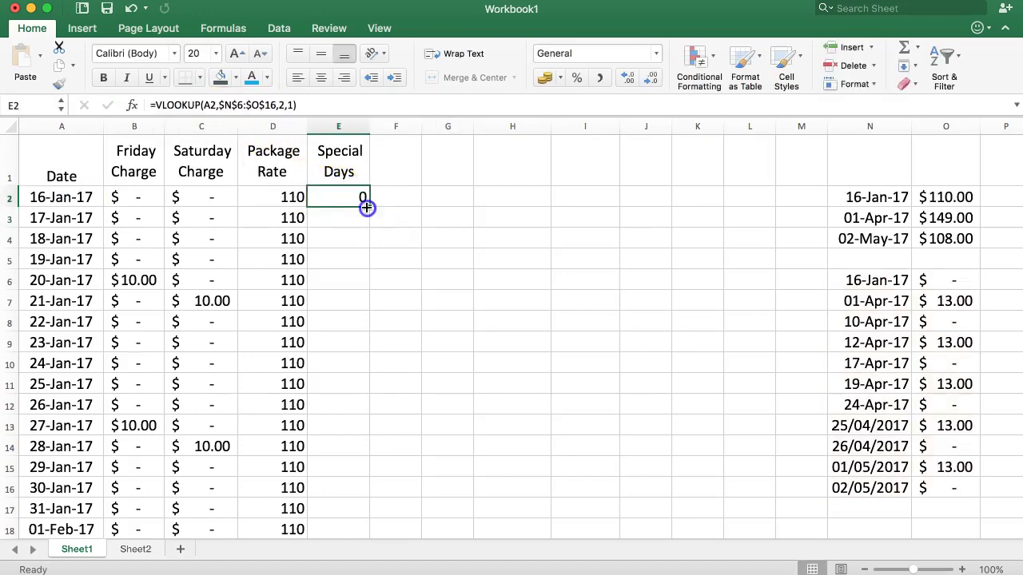
double_click(366, 207)
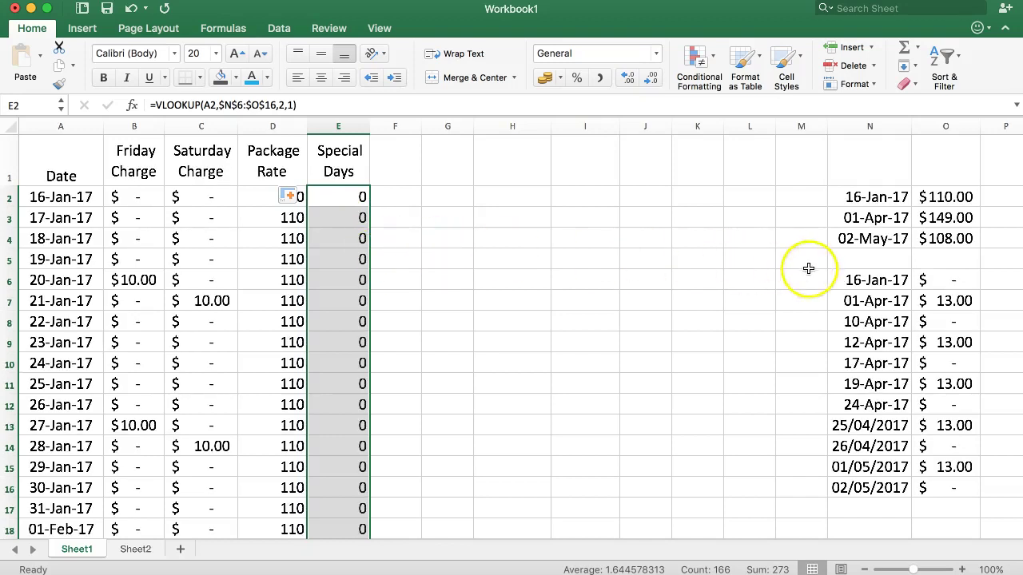
click(871, 300)
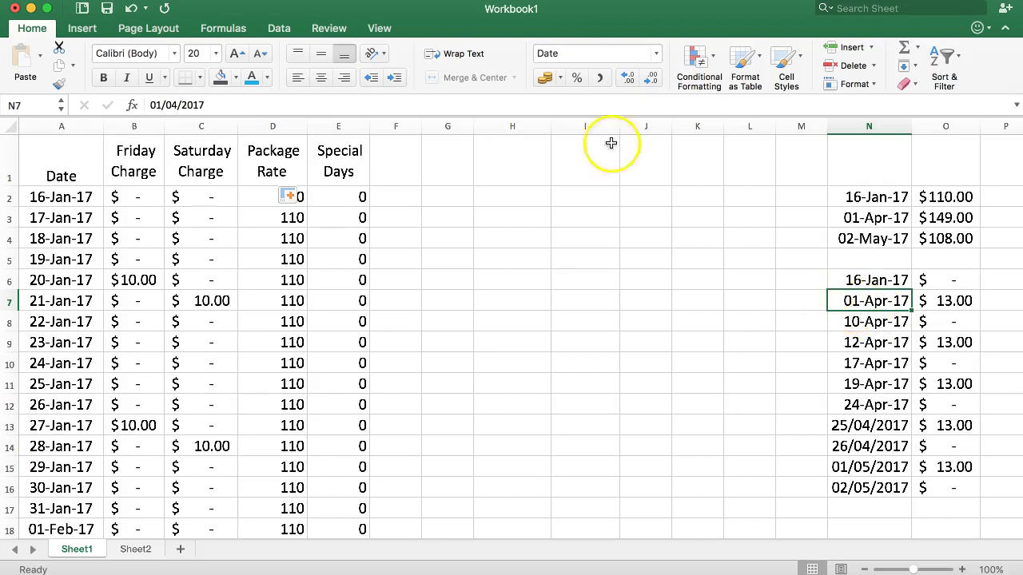
click(176, 105)
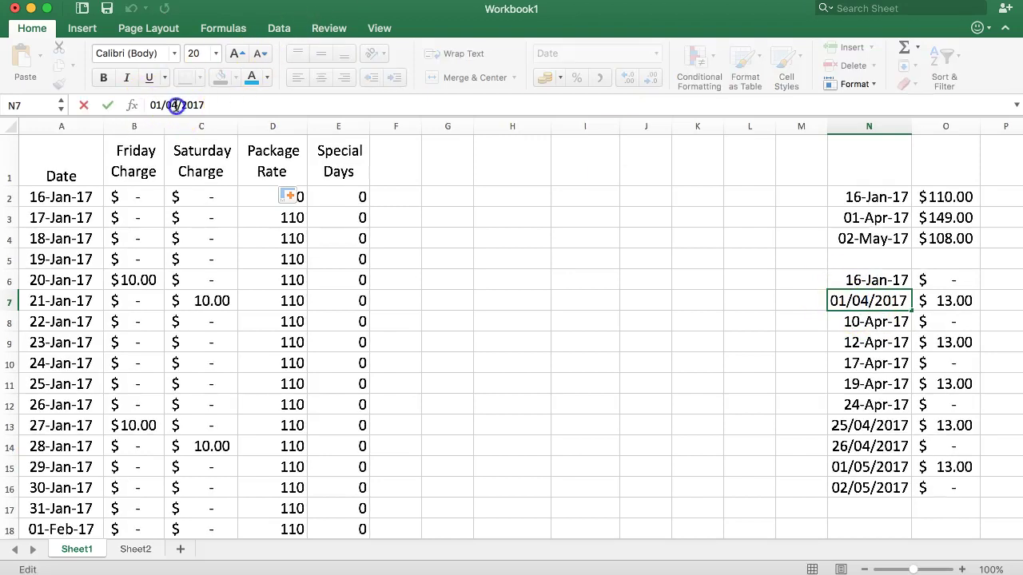
click(159, 104)
key(Delete)
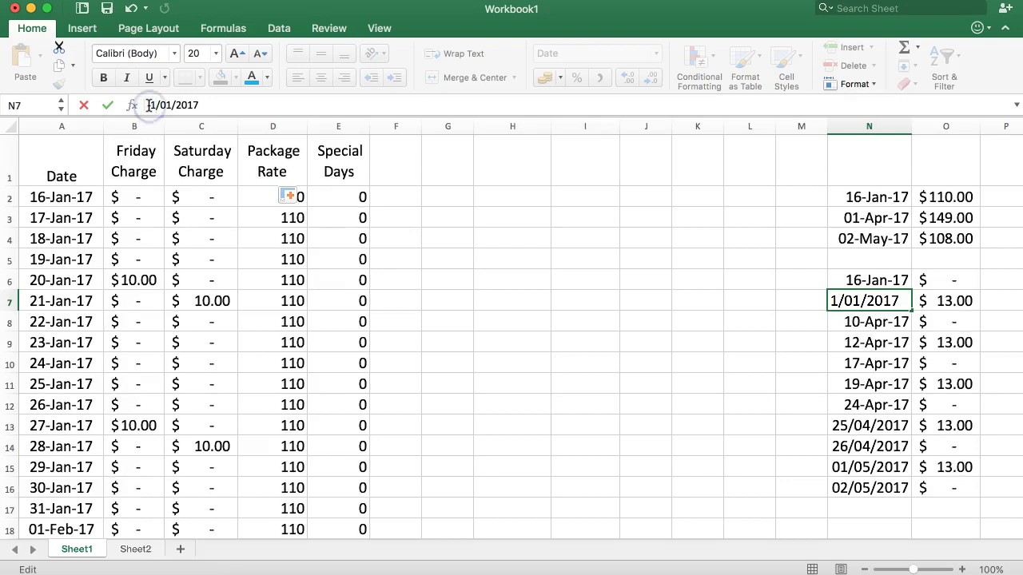
text(7)
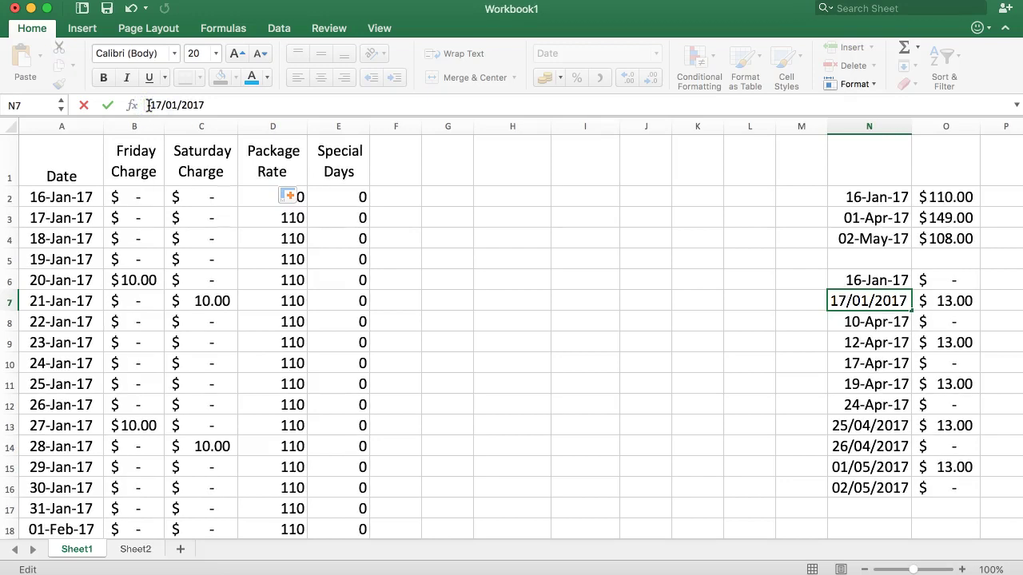
key(Return)
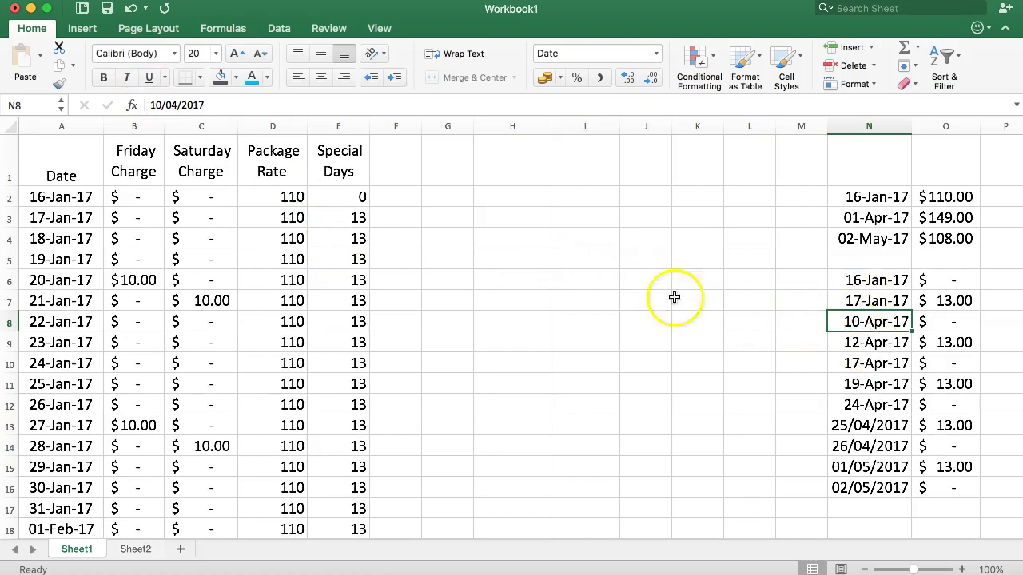
drag(340, 219, 342, 301)
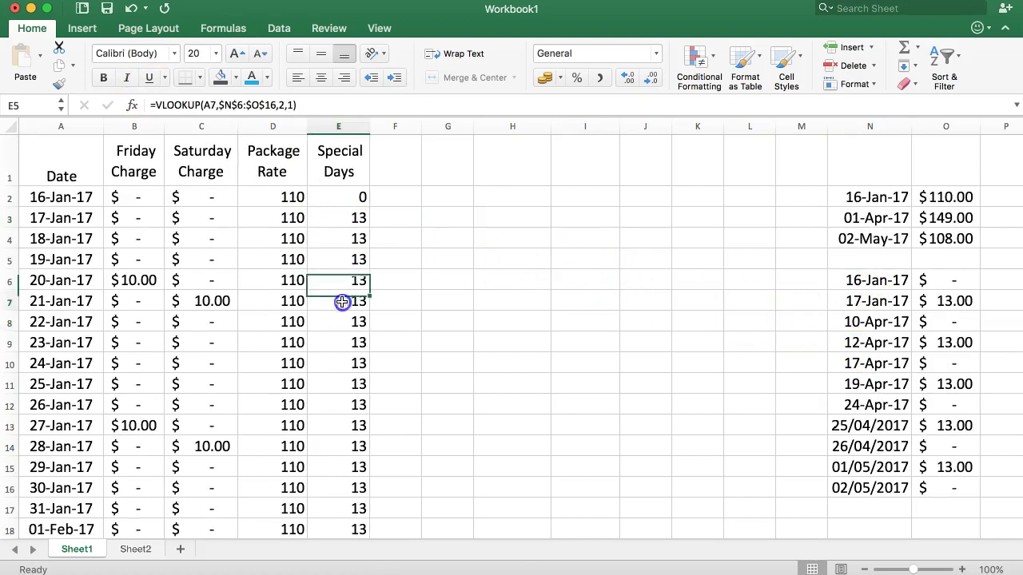
click(338, 232)
click(338, 219)
click(312, 275)
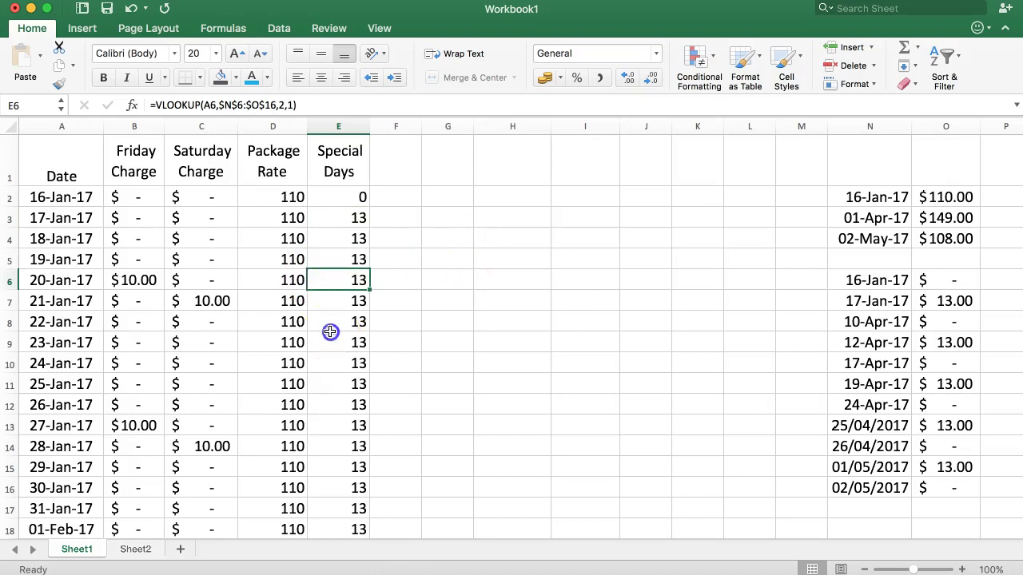
click(332, 339)
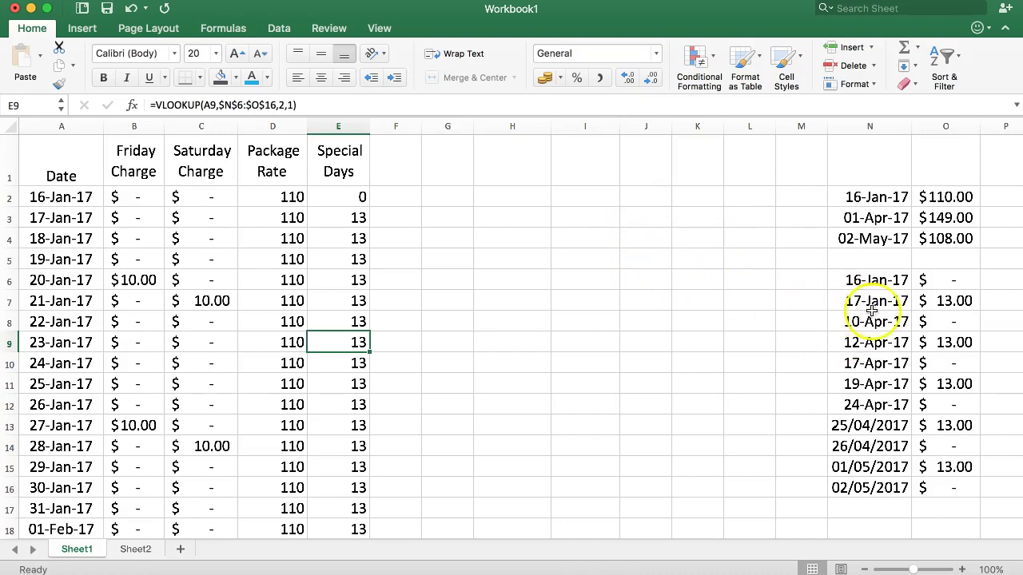
key(super+z)
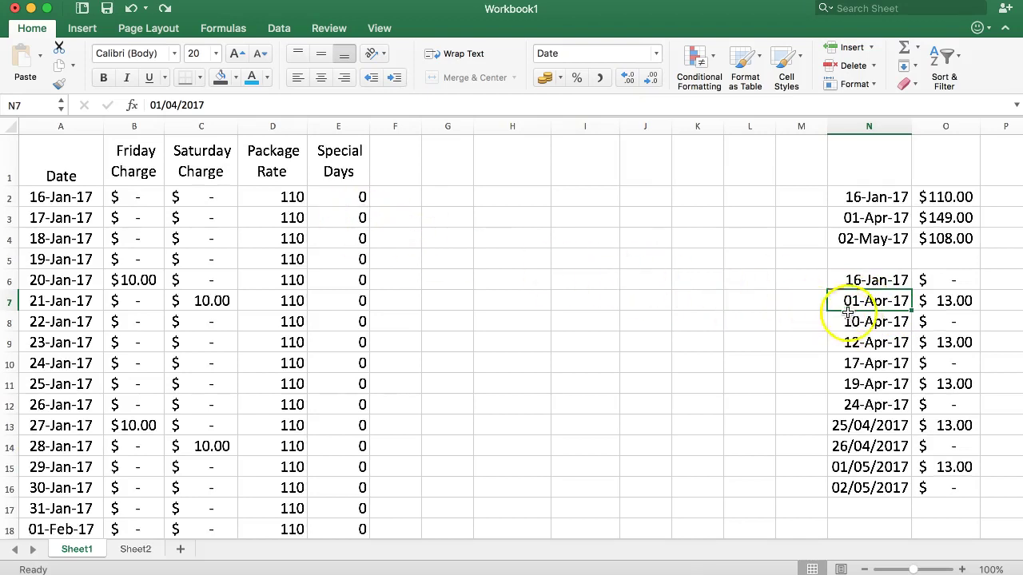
click(337, 196)
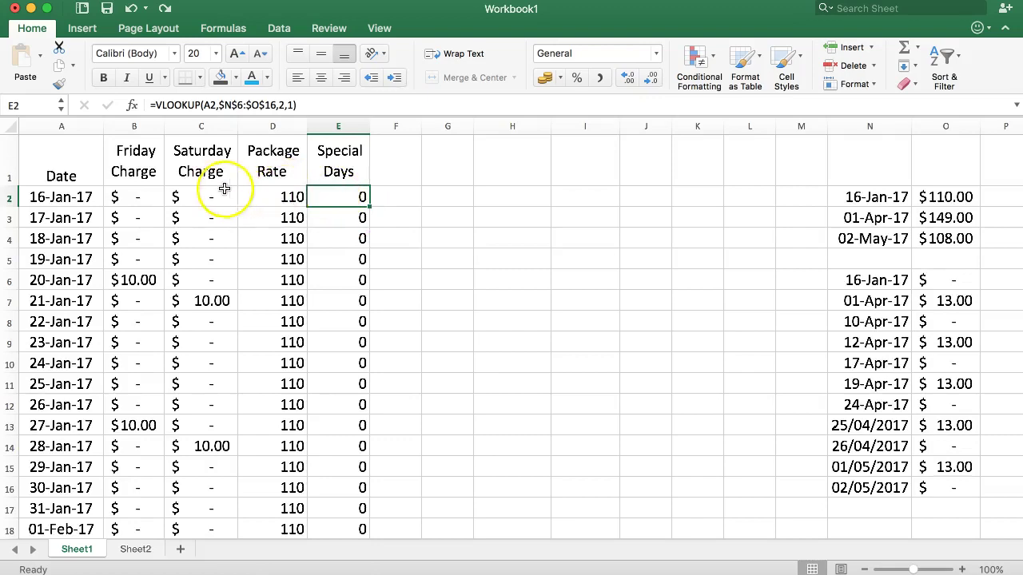
scroll(365, 319, down, 10)
scroll(379, 328, down, 15)
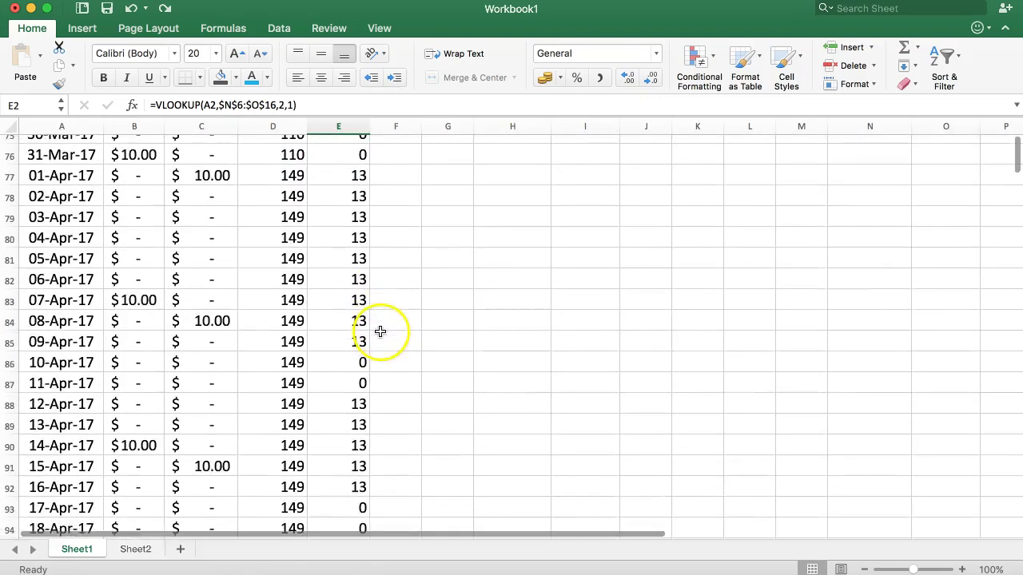
scroll(368, 326, down, 4)
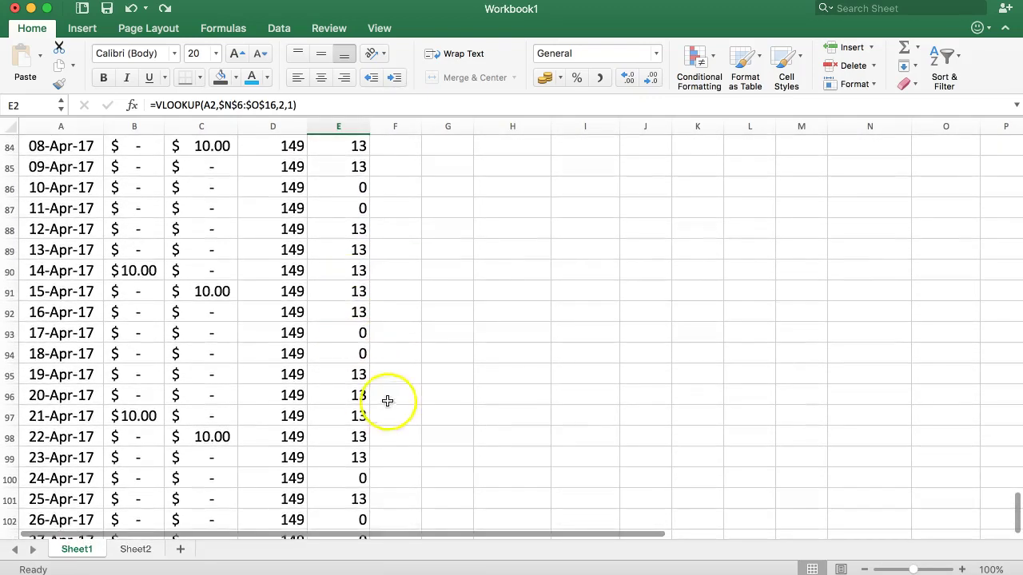
scroll(358, 356, down, 5)
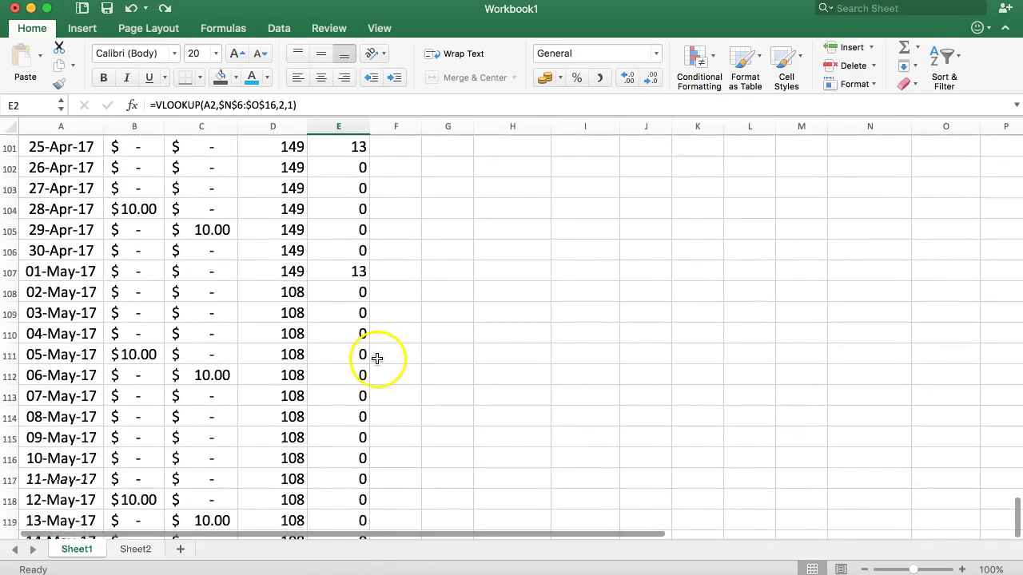
scroll(374, 361, up, 7)
scroll(374, 361, up, 20)
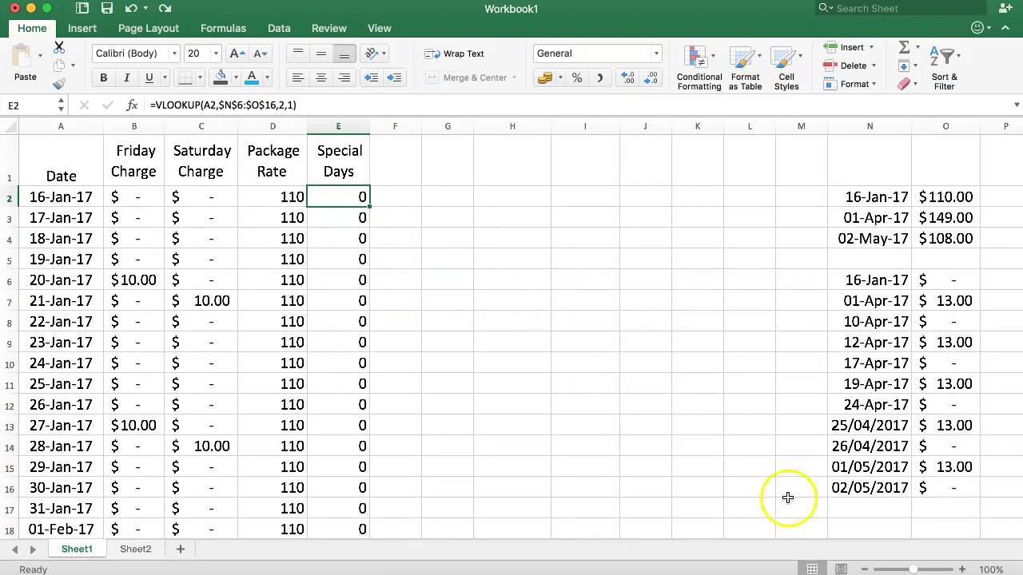
key(super+Tab)
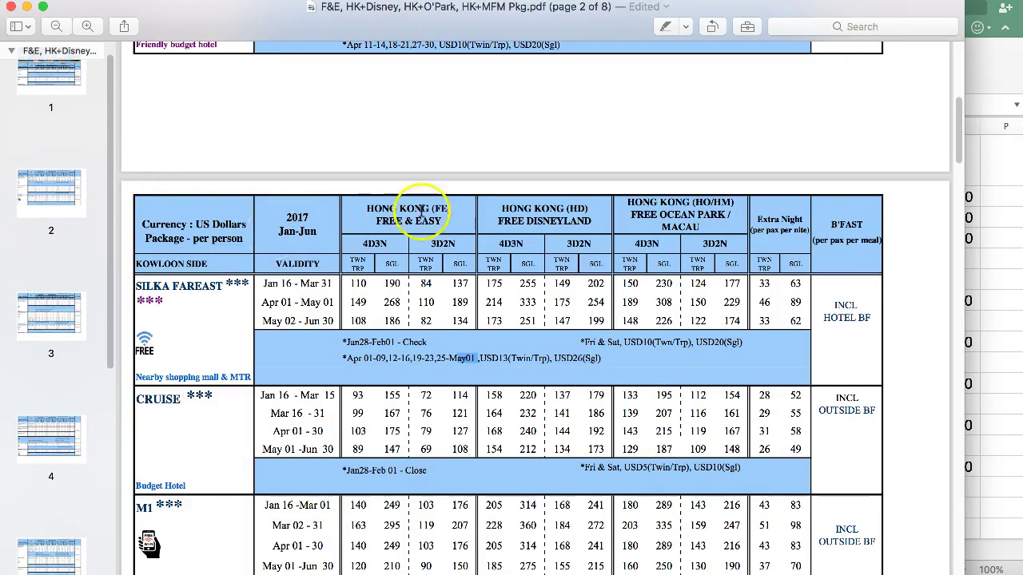
drag(296, 285, 375, 314)
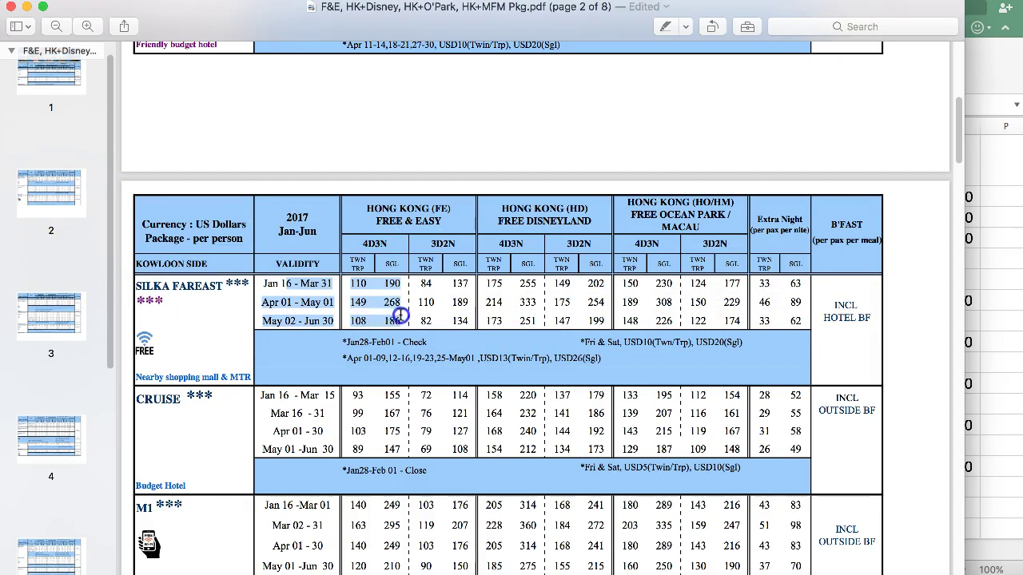
click(360, 288)
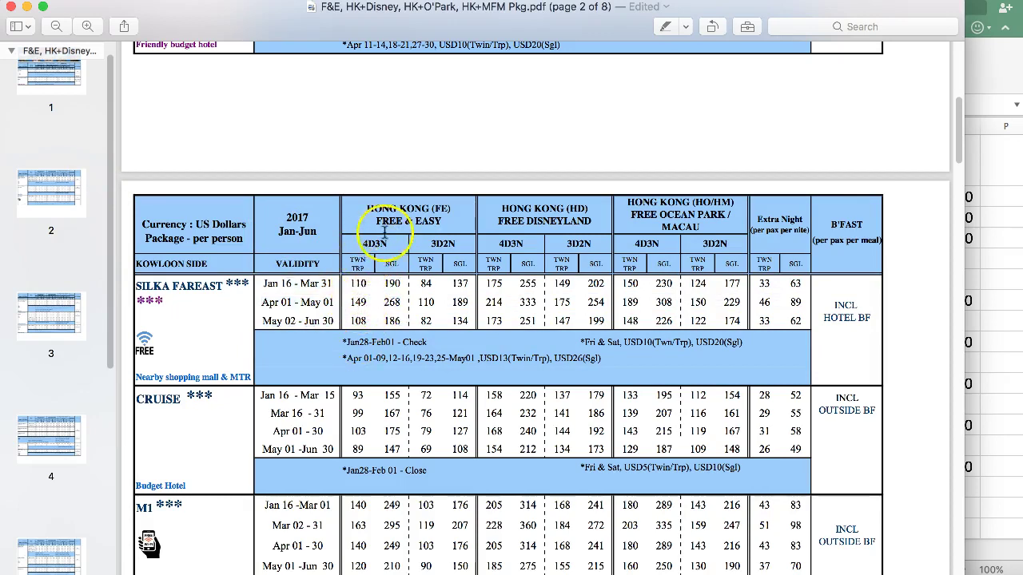
mouse_move(390, 247)
mouse_down()
mouse_move(376, 245)
mouse_move(389, 387)
mouse_move(359, 267)
mouse_move(375, 250)
mouse_up()
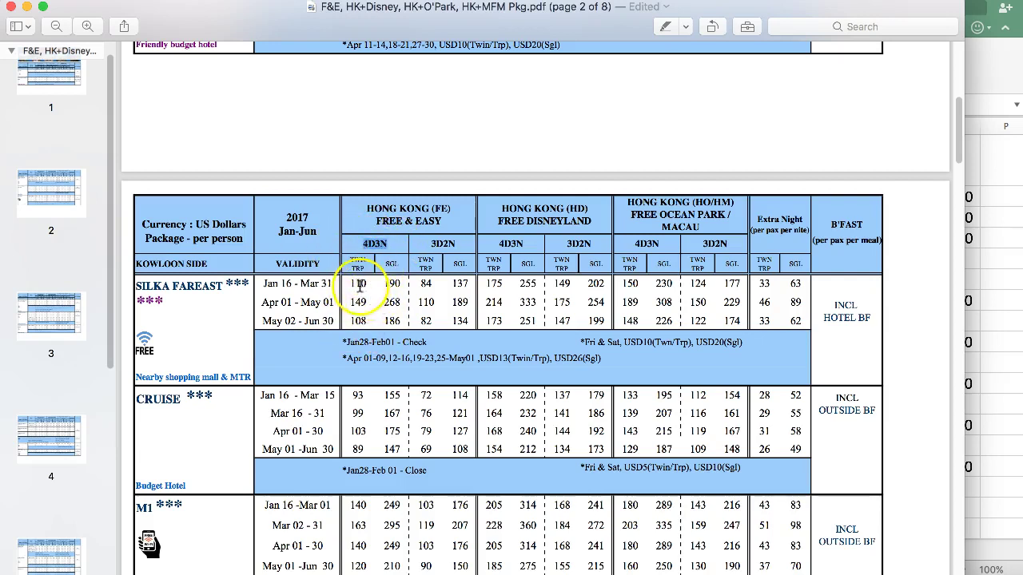
drag(352, 296, 607, 362)
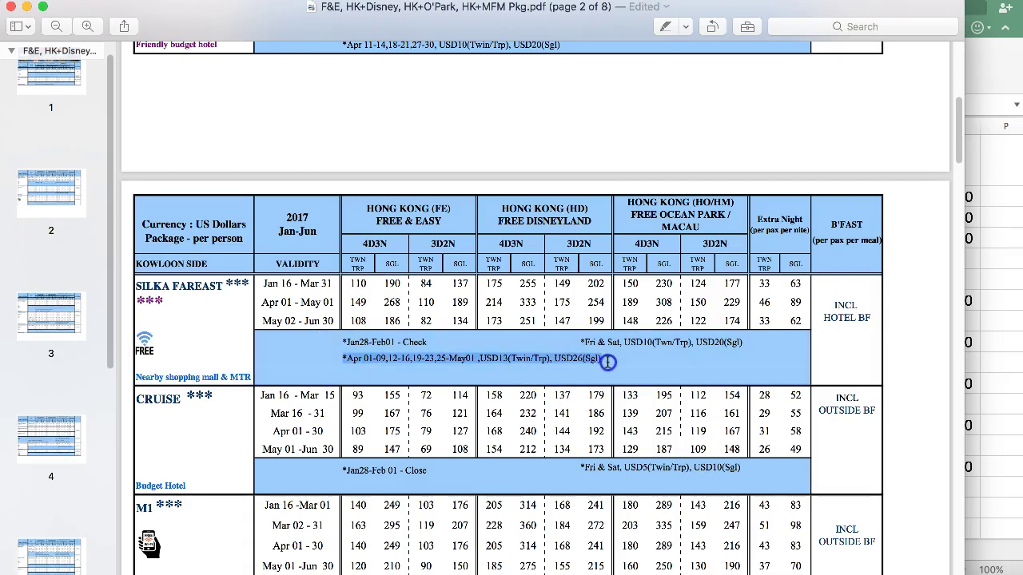
drag(342, 344, 638, 356)
click(362, 338)
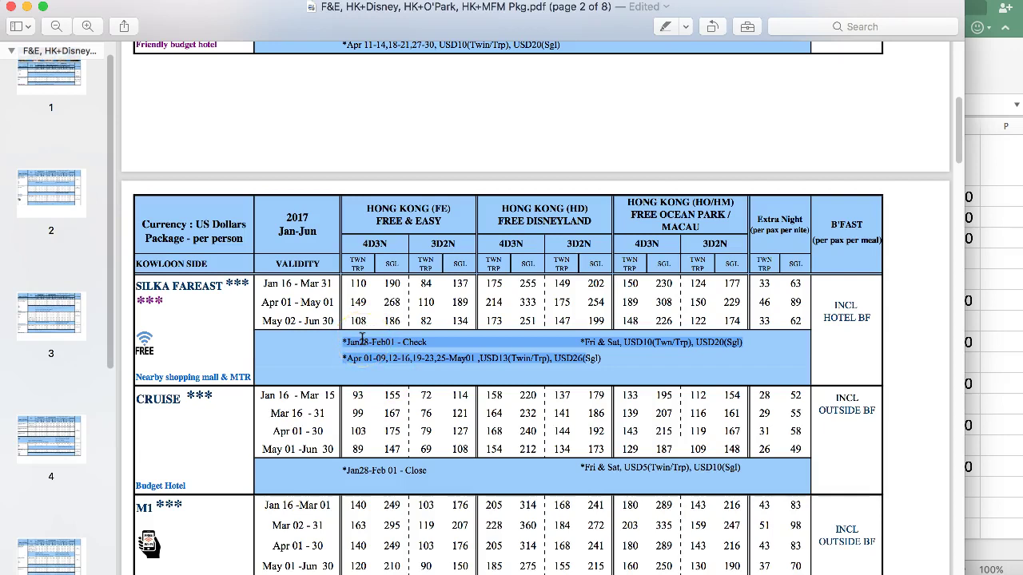
click(362, 241)
click(995, 263)
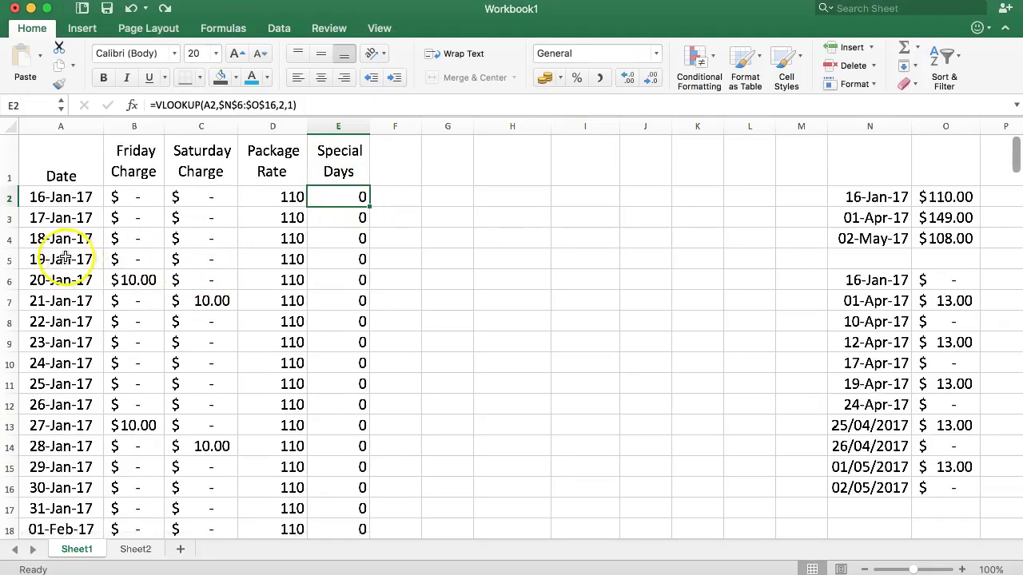
click(42, 238)
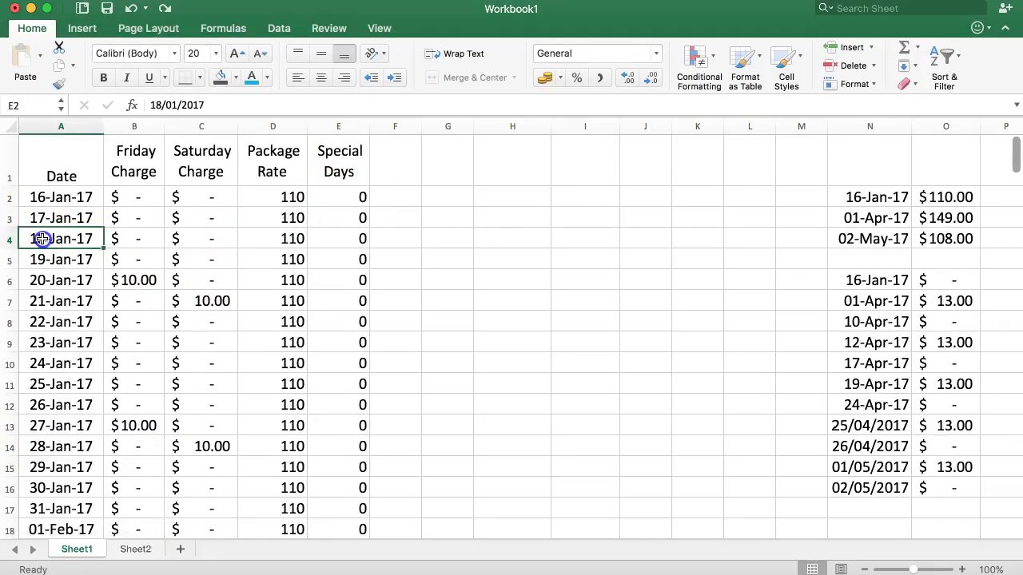
drag(42, 238, 210, 300)
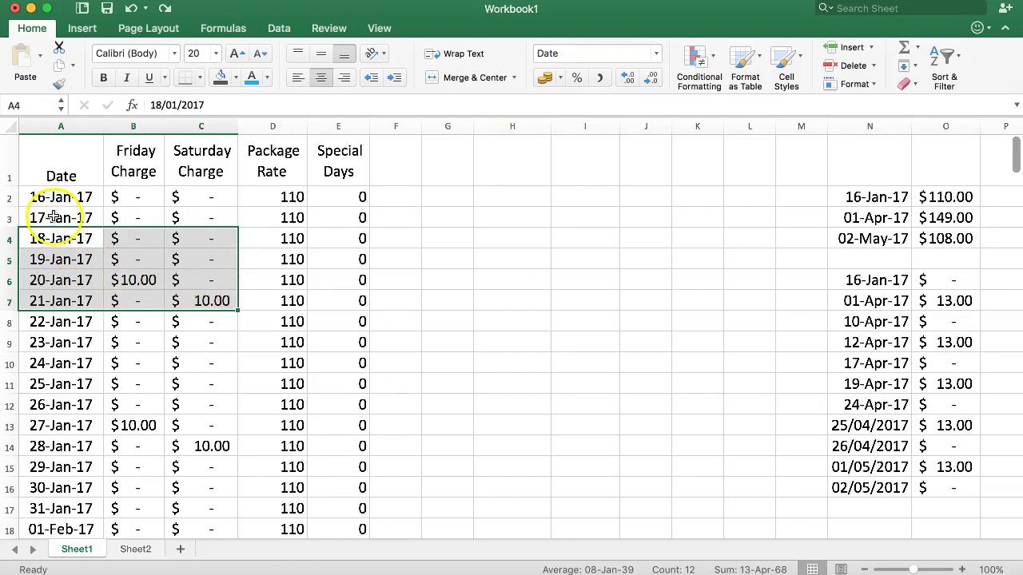
drag(51, 215, 179, 278)
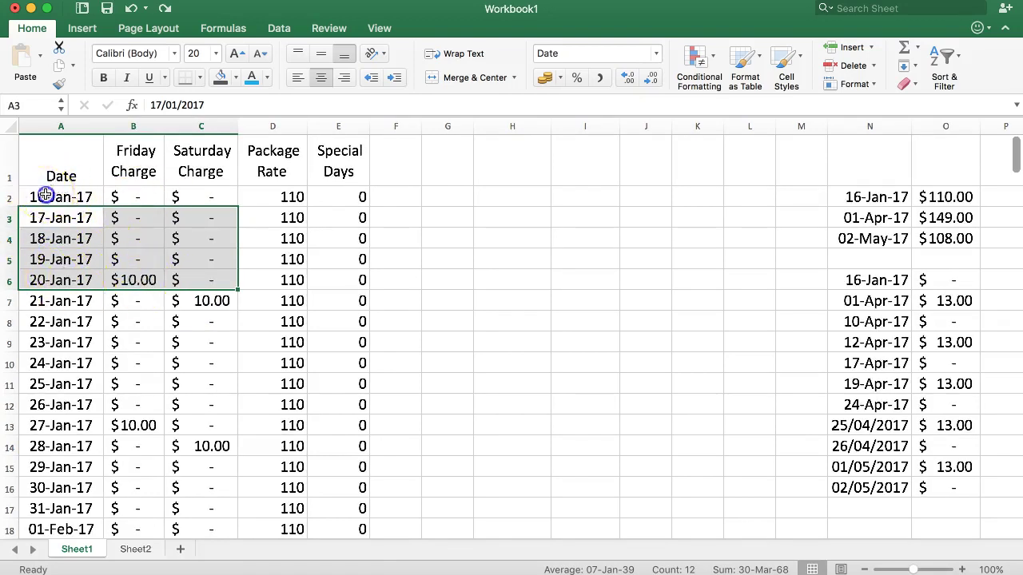
drag(55, 199, 226, 263)
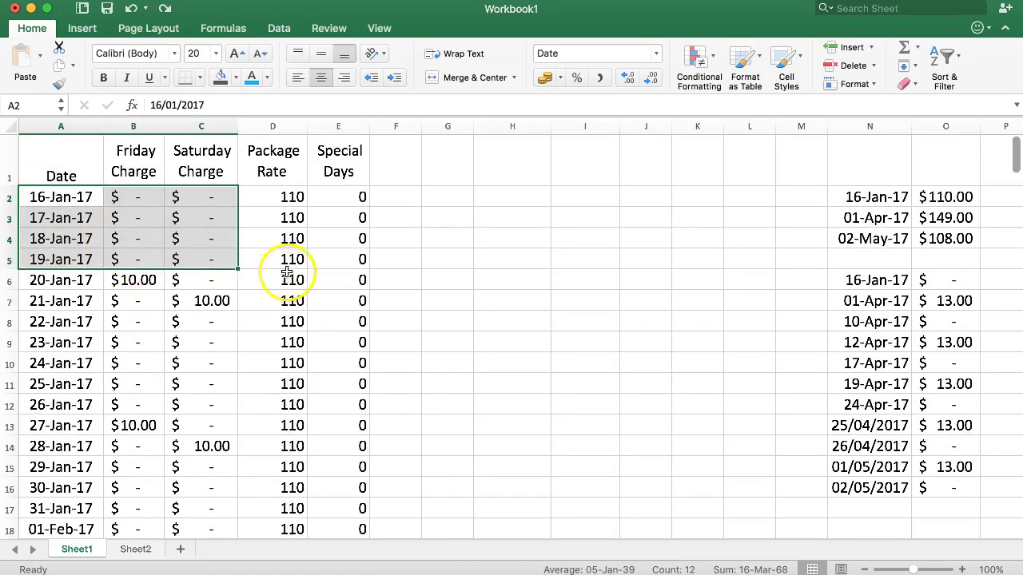
click(287, 200)
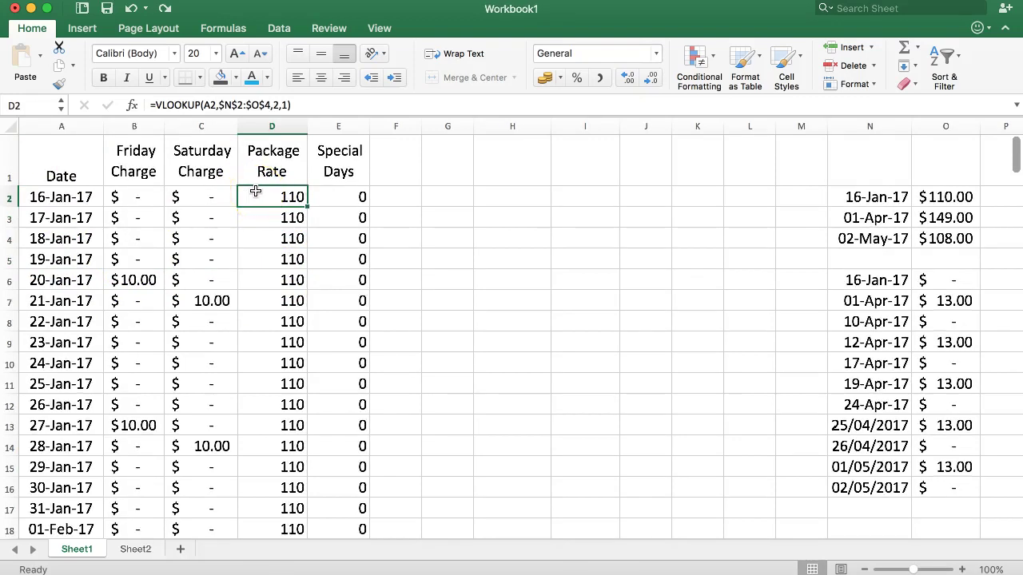
click(456, 210)
click(397, 197)
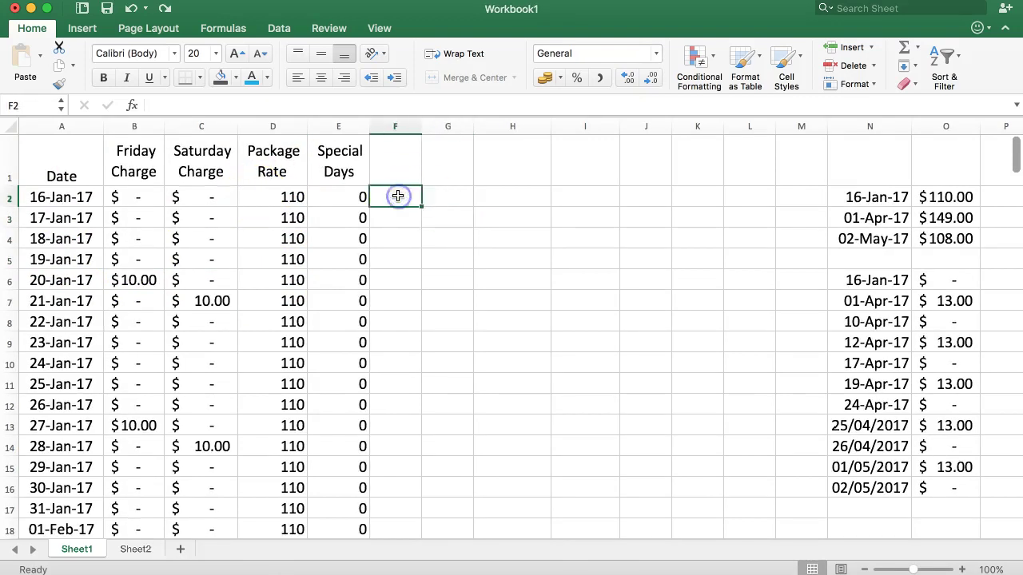